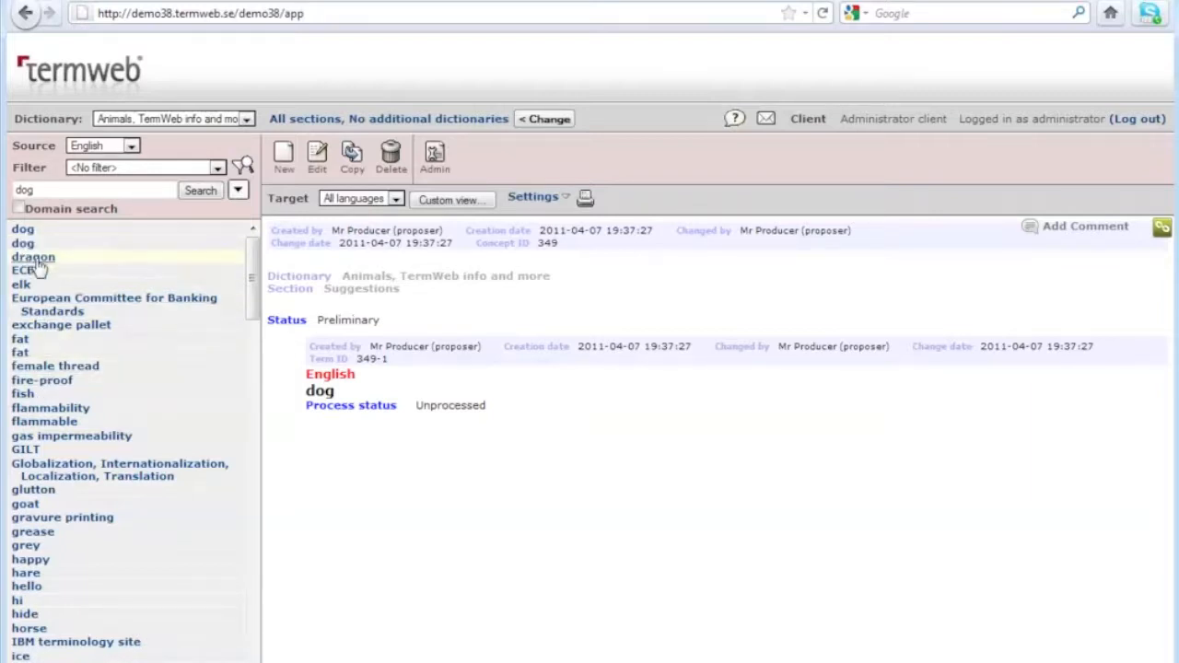
Start a new workflow in the administration area's workflow overview and name it "new make orange"
{"action": "left_click", "coordinate": [435, 157]}
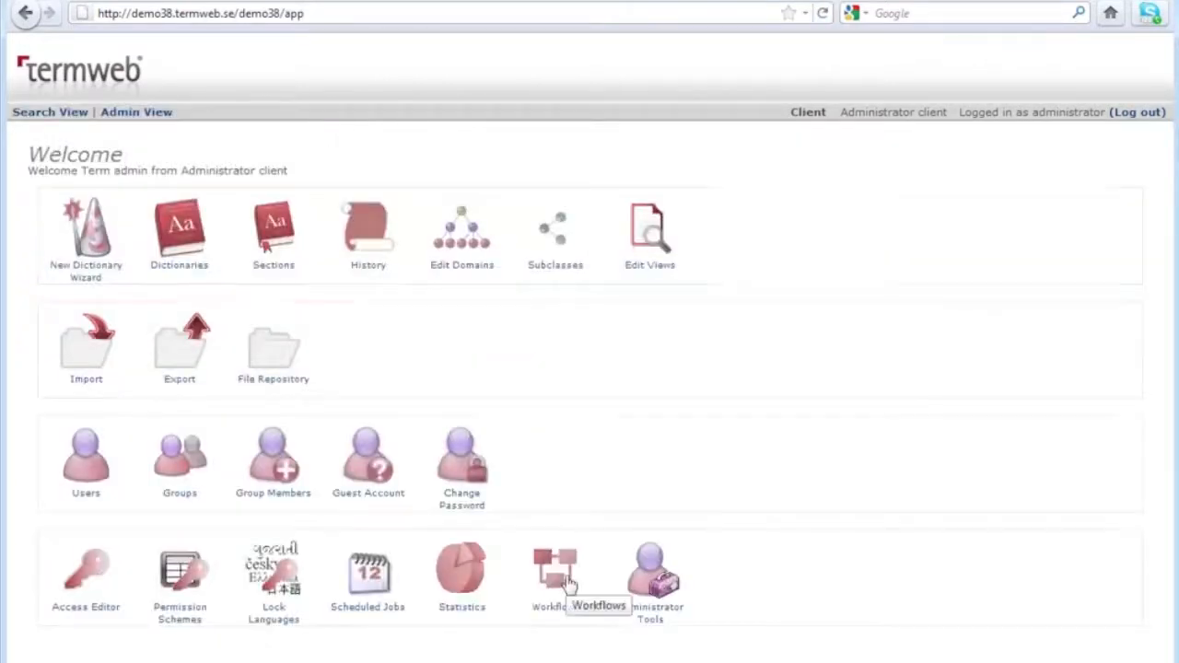
{"action": "left_click", "coordinate": [568, 583]}
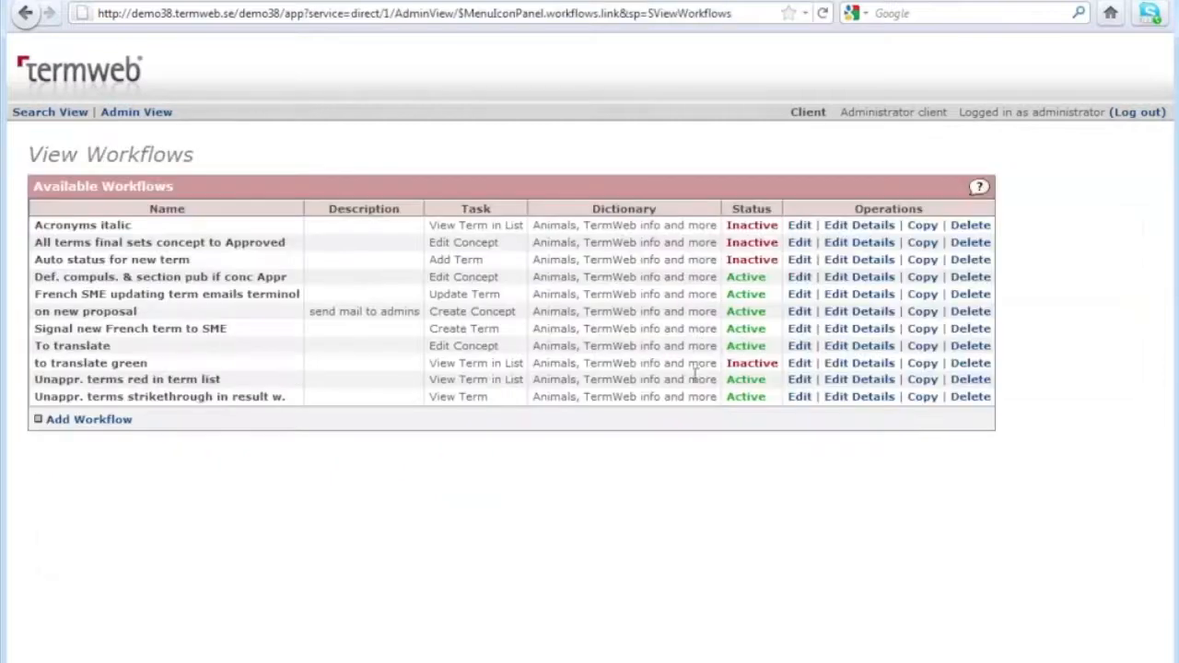
{"action": "left_click", "coordinate": [89, 421]}
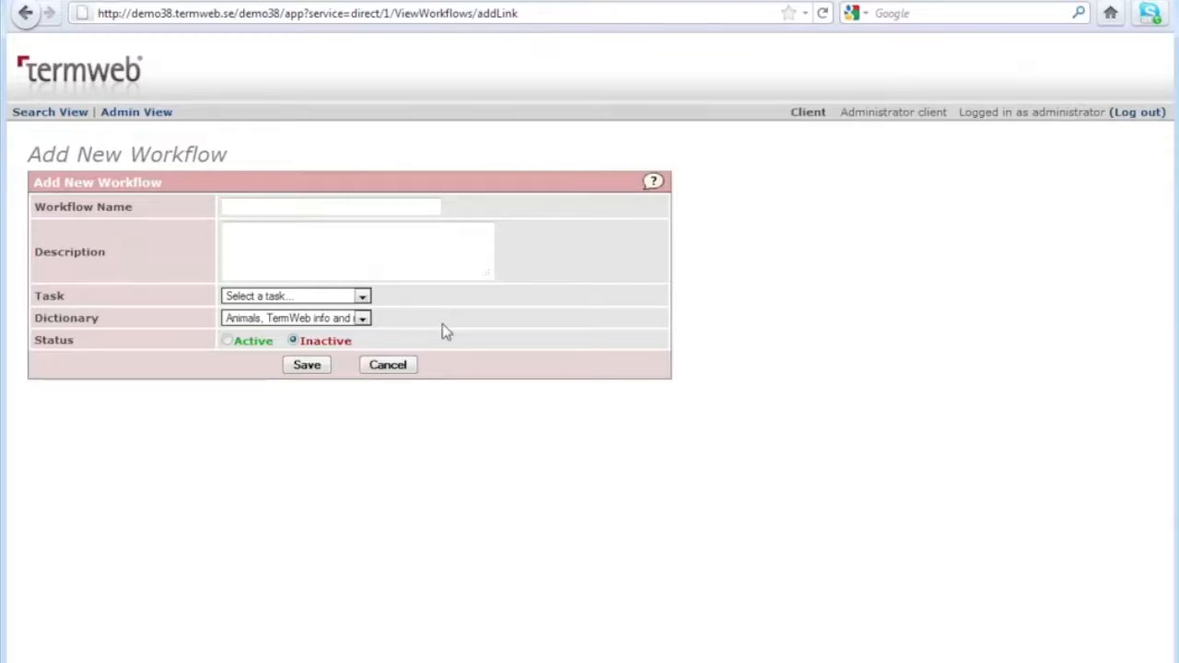
{"action": "type", "text": "m"}
{"action": "key", "text": "BackSpace"}
{"action": "type", "text": "new make orange"}
{"action": "key", "text": "Tab"}
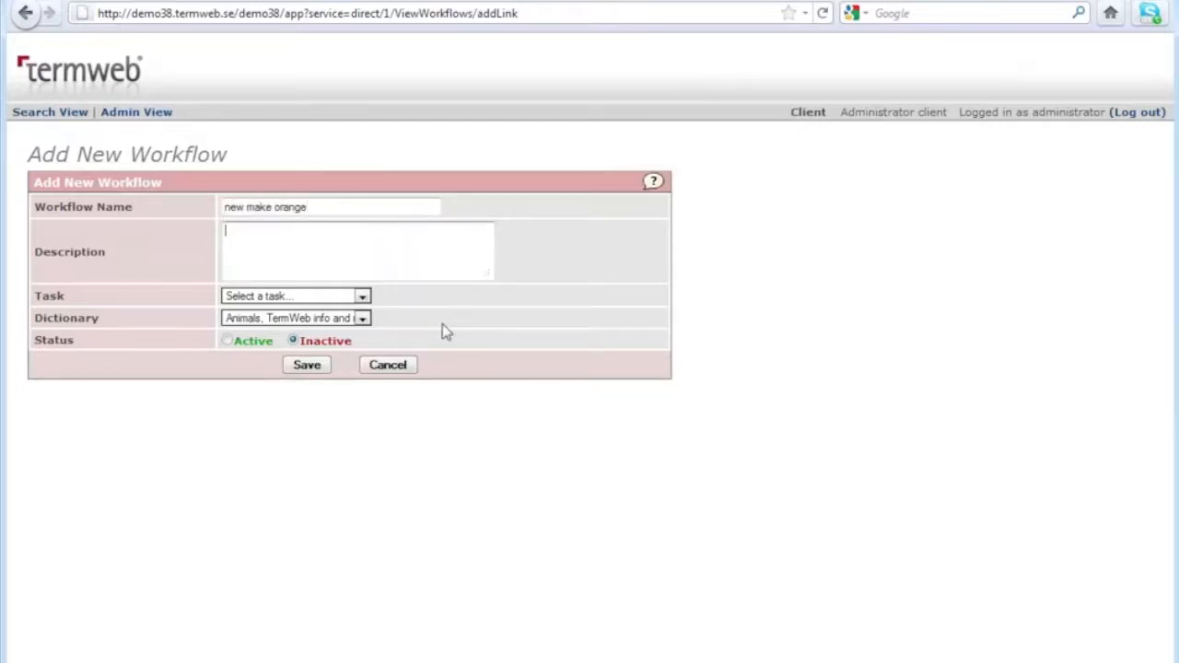
Set the new workflow's task to View Term in List, make it active and save it
{"action": "left_click", "coordinate": [363, 297]}
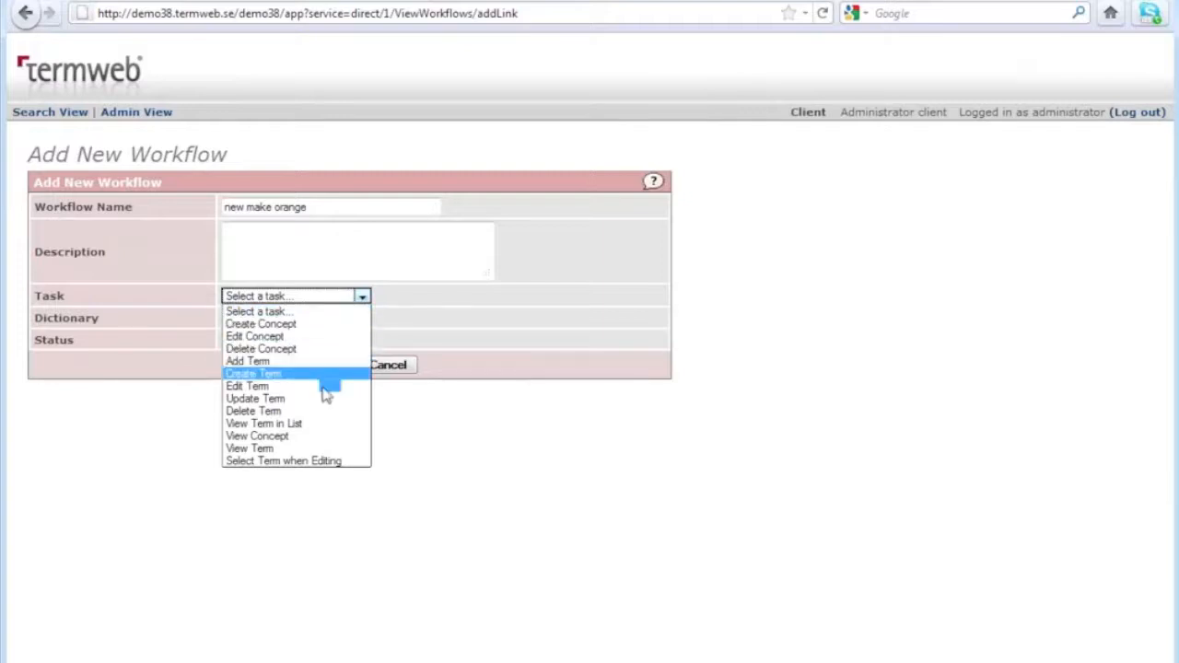
{"action": "left_click", "coordinate": [319, 425]}
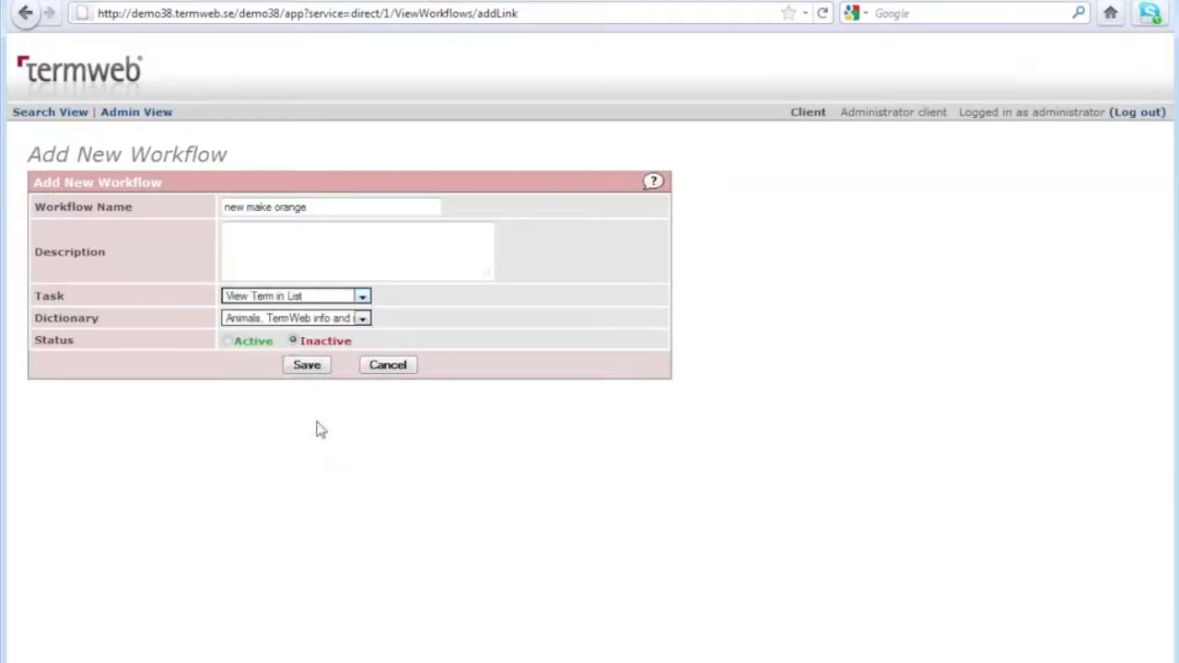
{"action": "left_click", "coordinate": [230, 340]}
{"action": "left_click", "coordinate": [313, 367]}
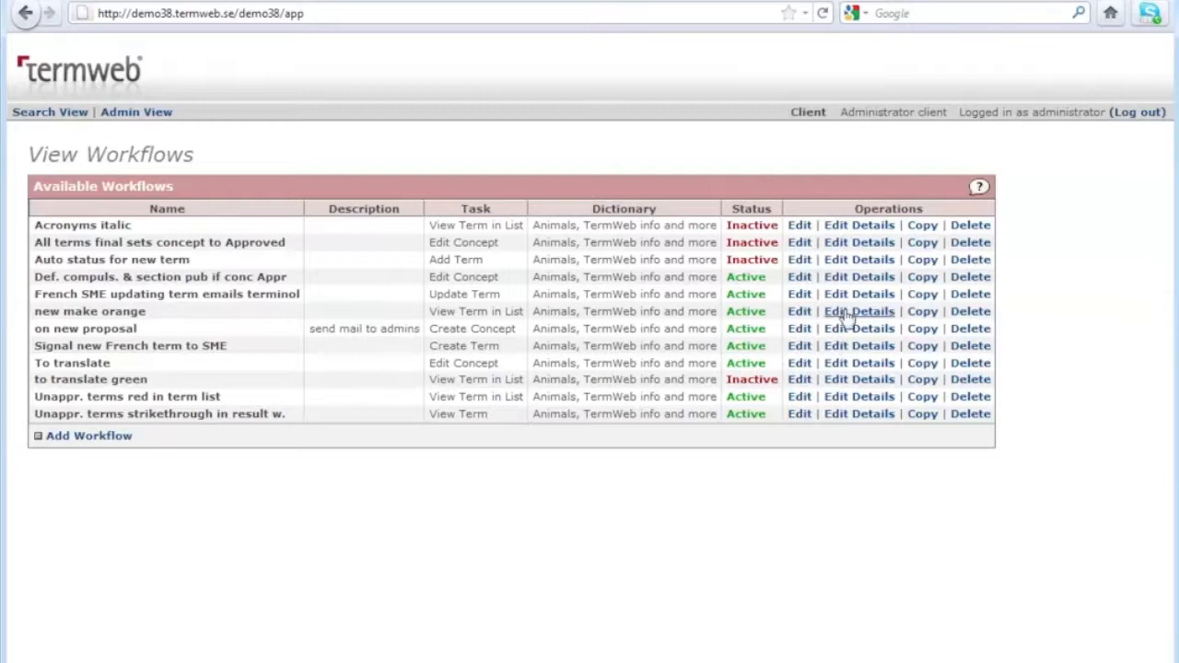
Add the condition Process status is Unprocessed to the "new make orange" workflow's details
{"action": "left_click", "coordinate": [848, 314]}
{"action": "left_click", "coordinate": [369, 286]}
{"action": "left_click", "coordinate": [334, 268]}
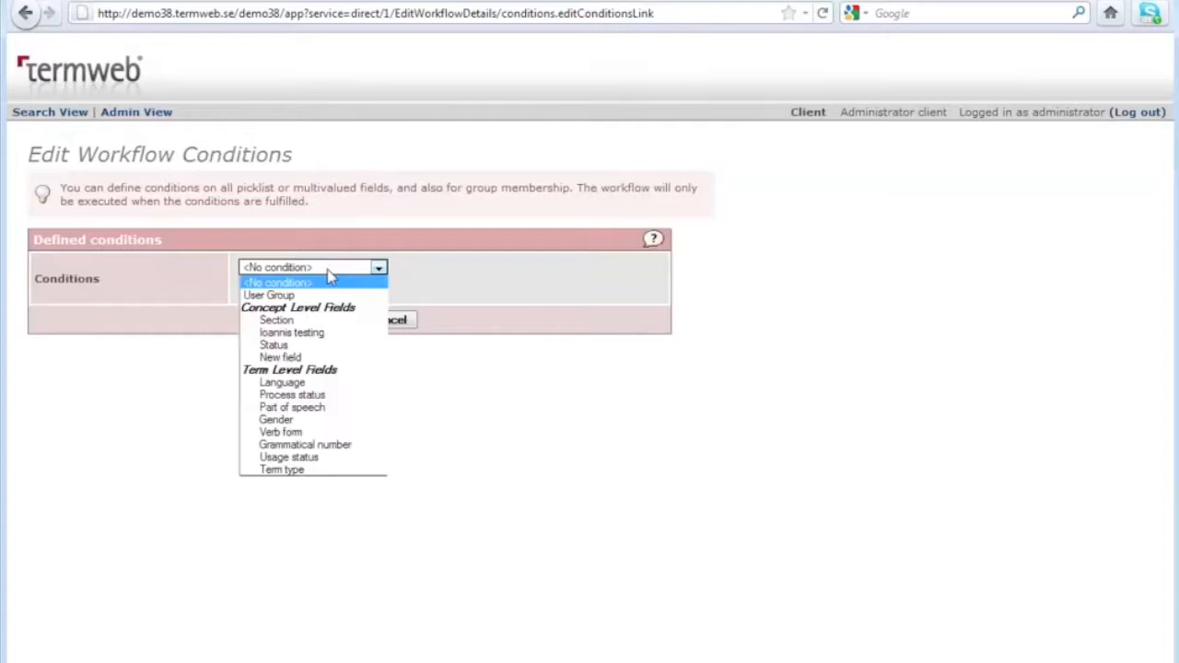
{"action": "left_click", "coordinate": [341, 396]}
{"action": "left_click", "coordinate": [489, 268]}
{"action": "left_click", "coordinate": [481, 293]}
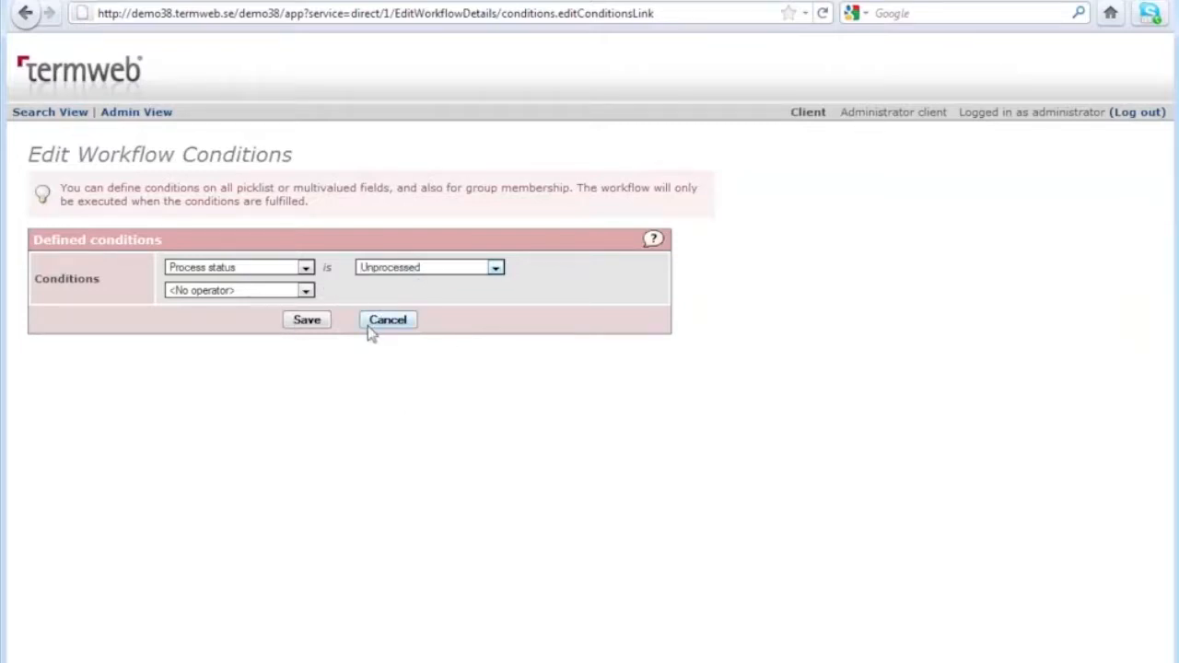
{"action": "left_click", "coordinate": [318, 325]}
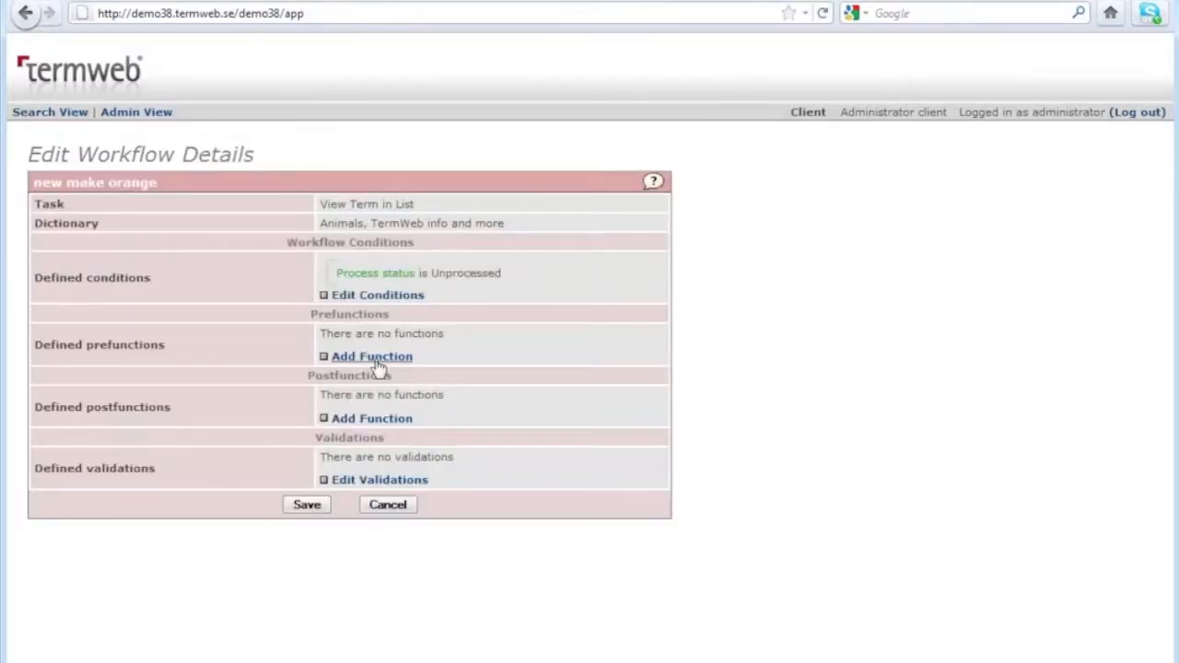
Add a Style Field prefunction to the workflow with the orange colour FF802B
{"action": "left_click", "coordinate": [373, 357]}
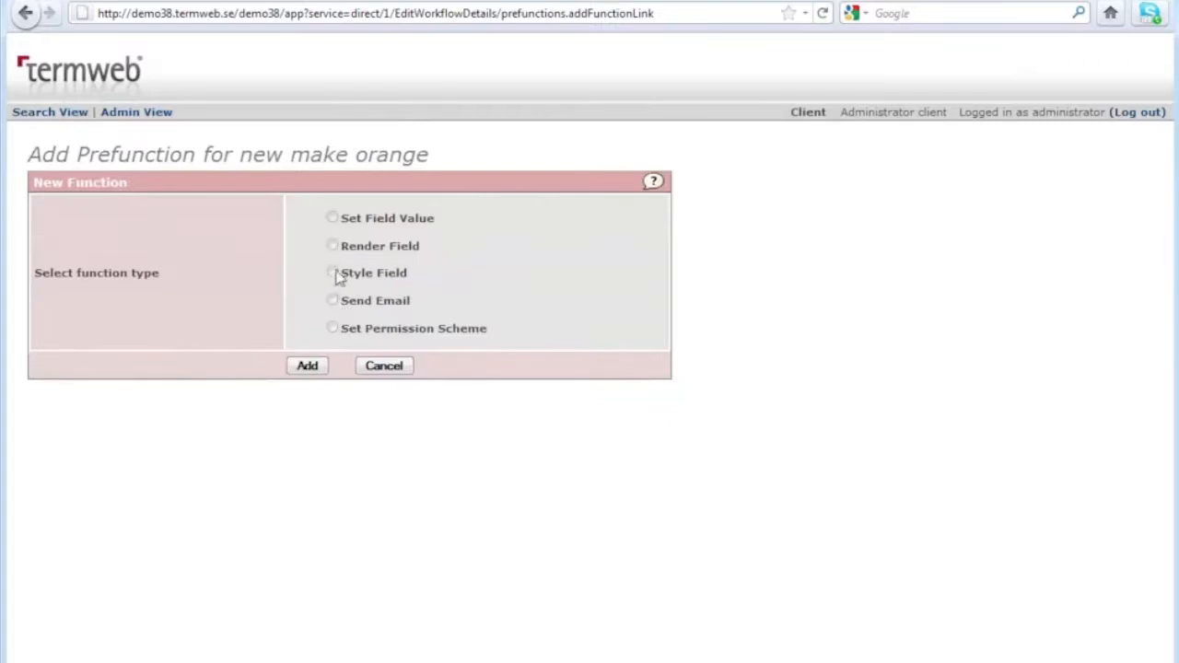
{"action": "left_click", "coordinate": [337, 276]}
{"action": "left_click", "coordinate": [304, 369]}
{"action": "left_click", "coordinate": [342, 235]}
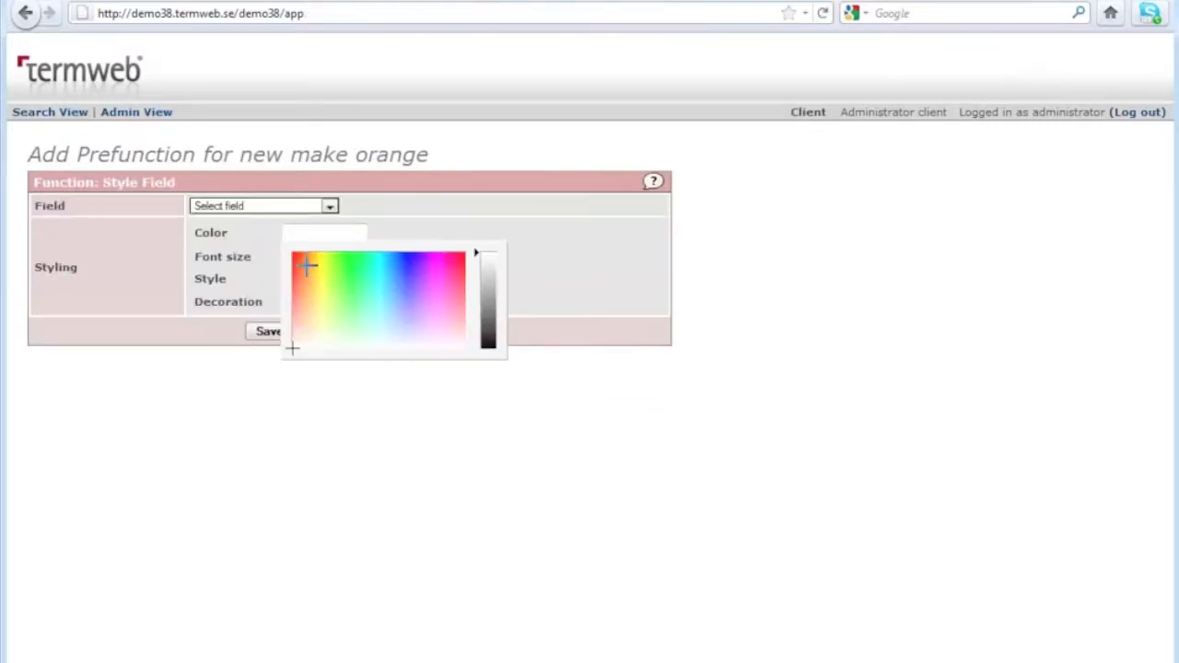
{"action": "left_click", "coordinate": [307, 264]}
{"action": "left_click_drag", "start_coordinate": [307, 264], "coordinate": [305, 268]}
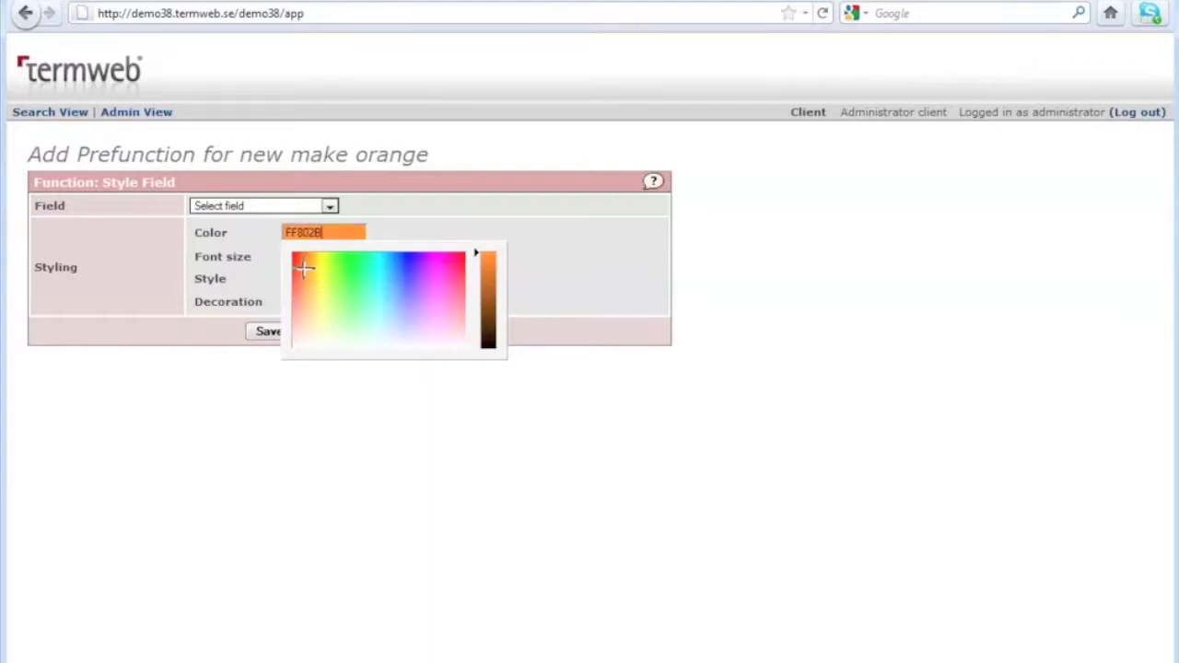
{"action": "left_click", "coordinate": [262, 376]}
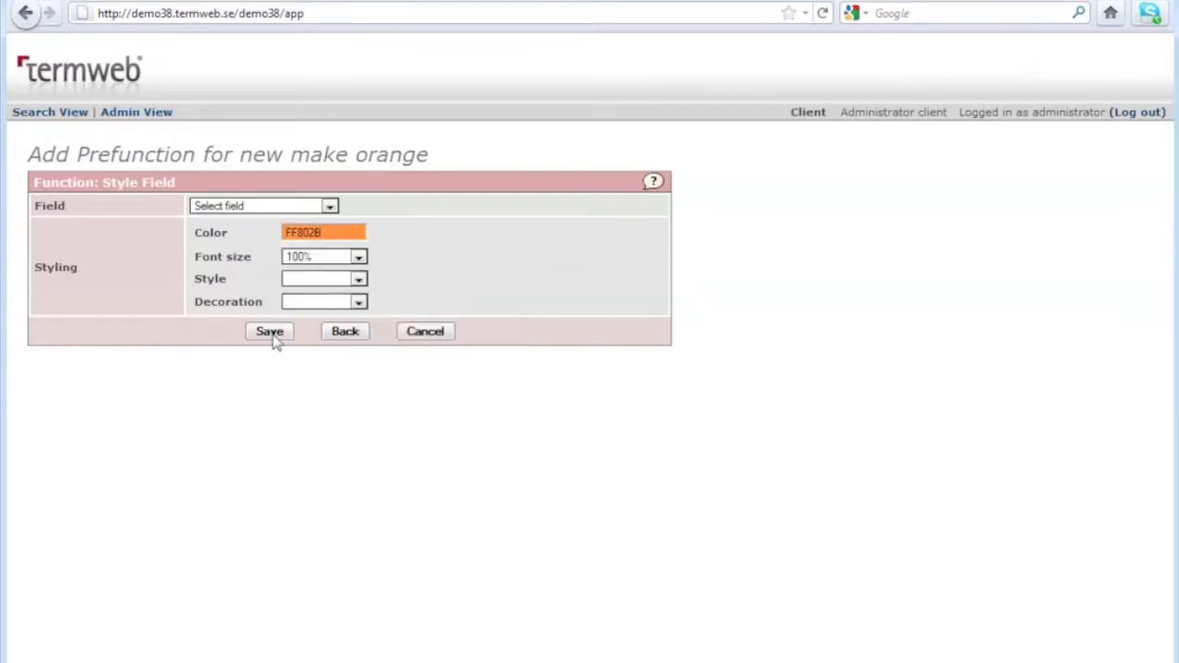
Apply the styling to the term-level Term field and save the prefunction and the workflow details
{"action": "left_click", "coordinate": [323, 206]}
{"action": "scroll", "coordinate": [267, 369], "scroll_direction": "down", "scroll_amount": 3}
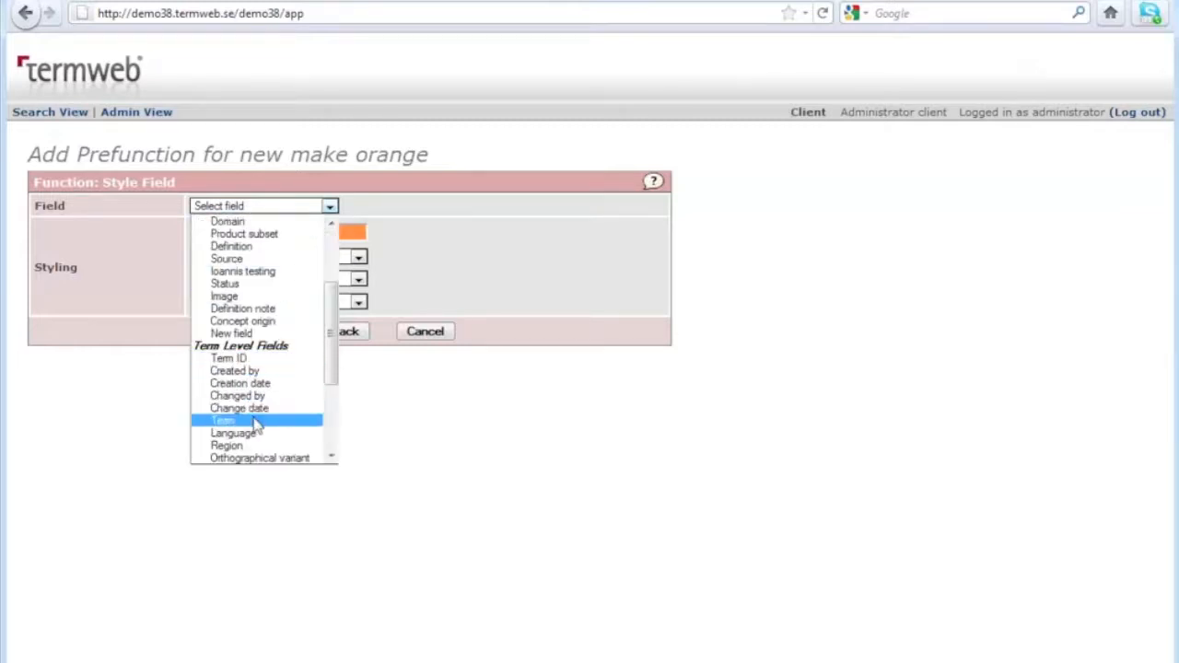
{"action": "left_click", "coordinate": [226, 421]}
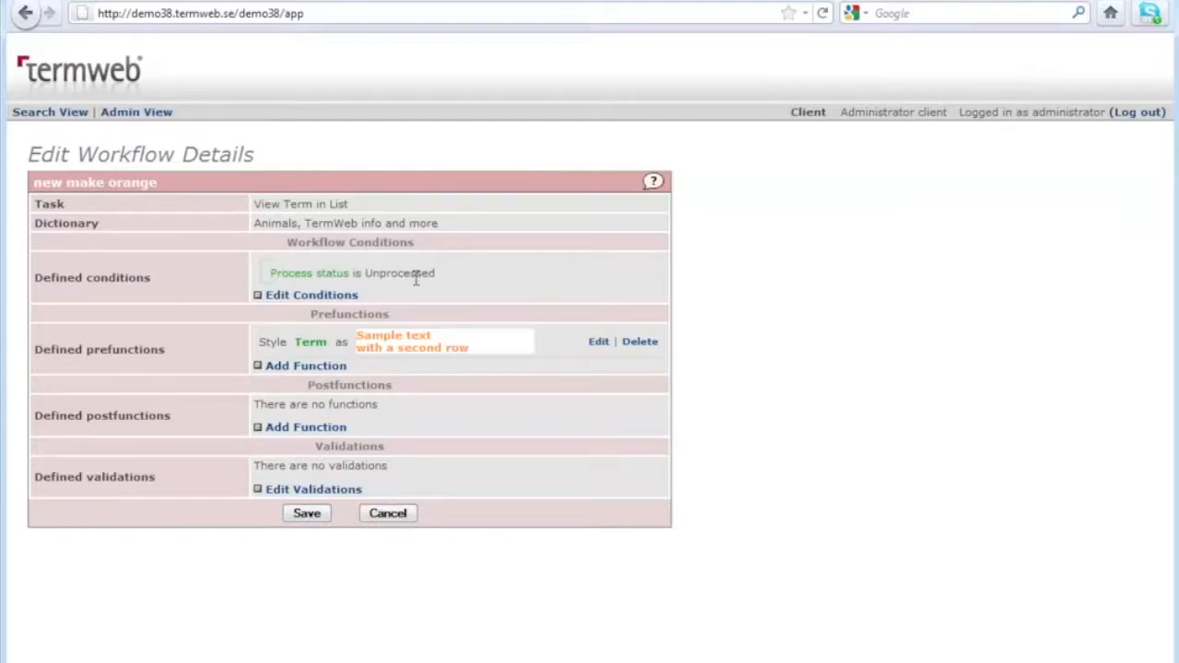
{"action": "left_click", "coordinate": [316, 516]}
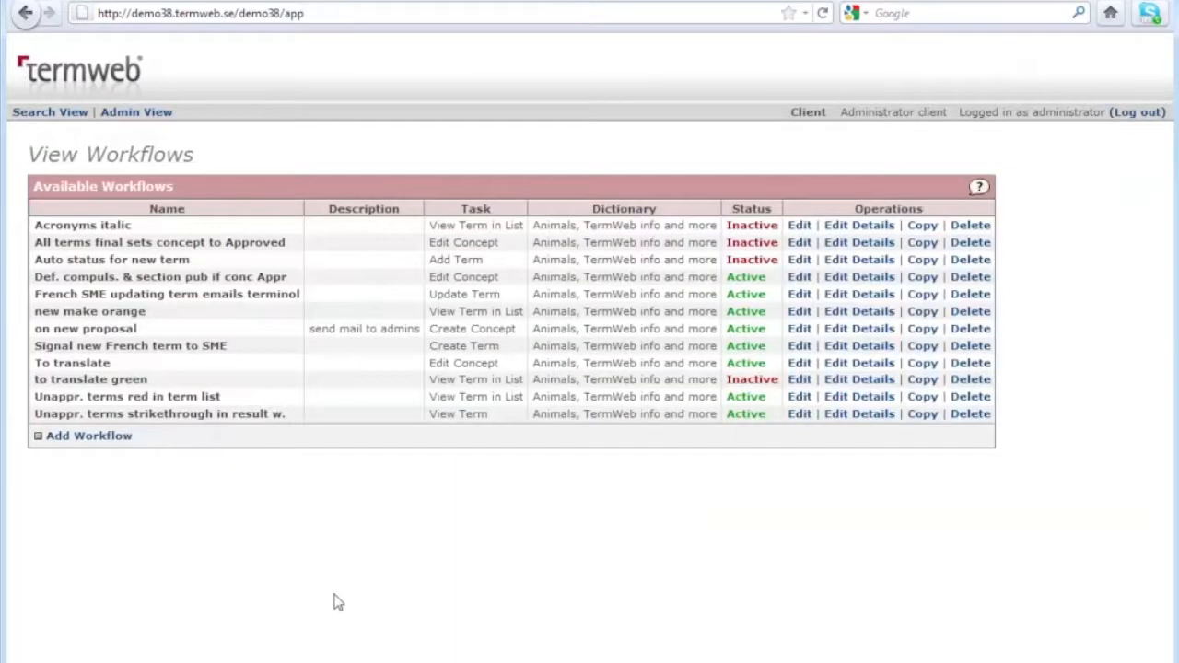
Return to the search view and examine how the terms are coloured in the term list
{"action": "left_click", "coordinate": [81, 119]}
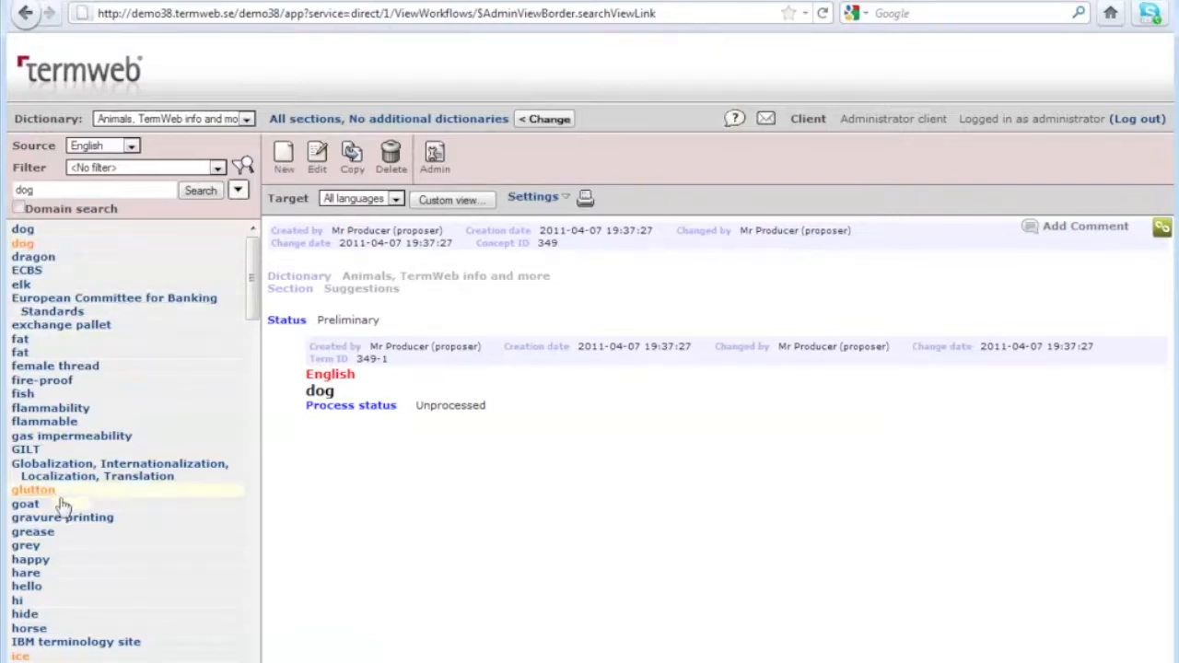
{"action": "scroll", "coordinate": [184, 498], "scroll_direction": "down", "scroll_amount": 1}
{"action": "scroll", "coordinate": [184, 497], "scroll_direction": "down", "scroll_amount": 12}
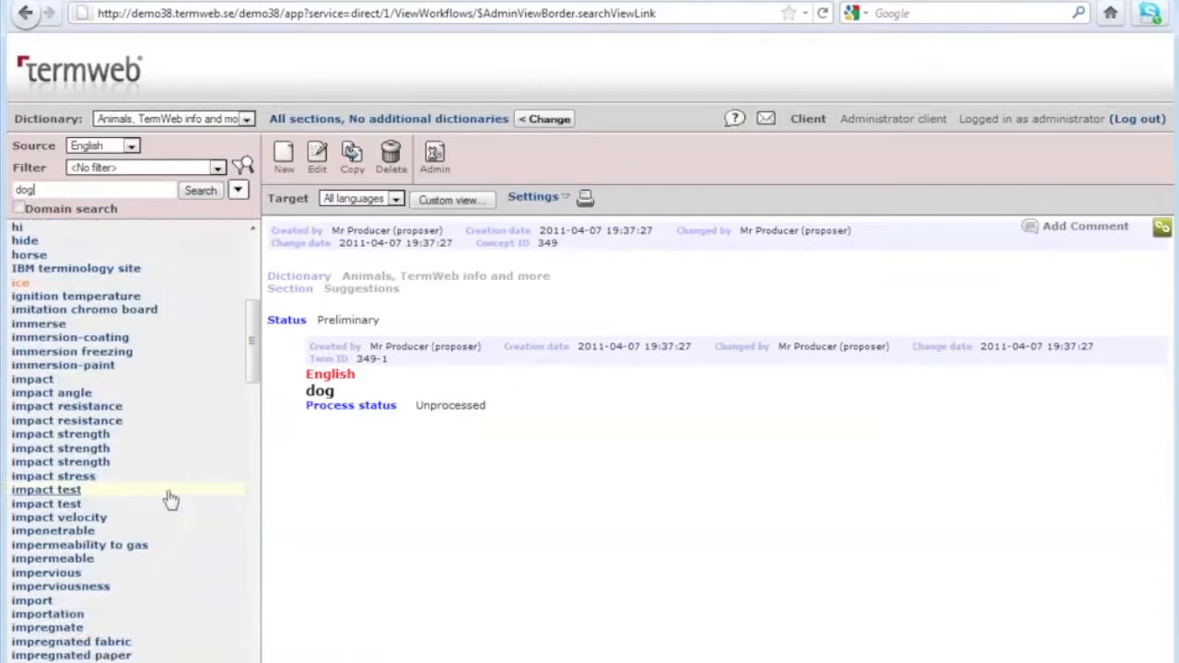
{"action": "scroll", "coordinate": [168, 500], "scroll_direction": "up", "scroll_amount": 13}
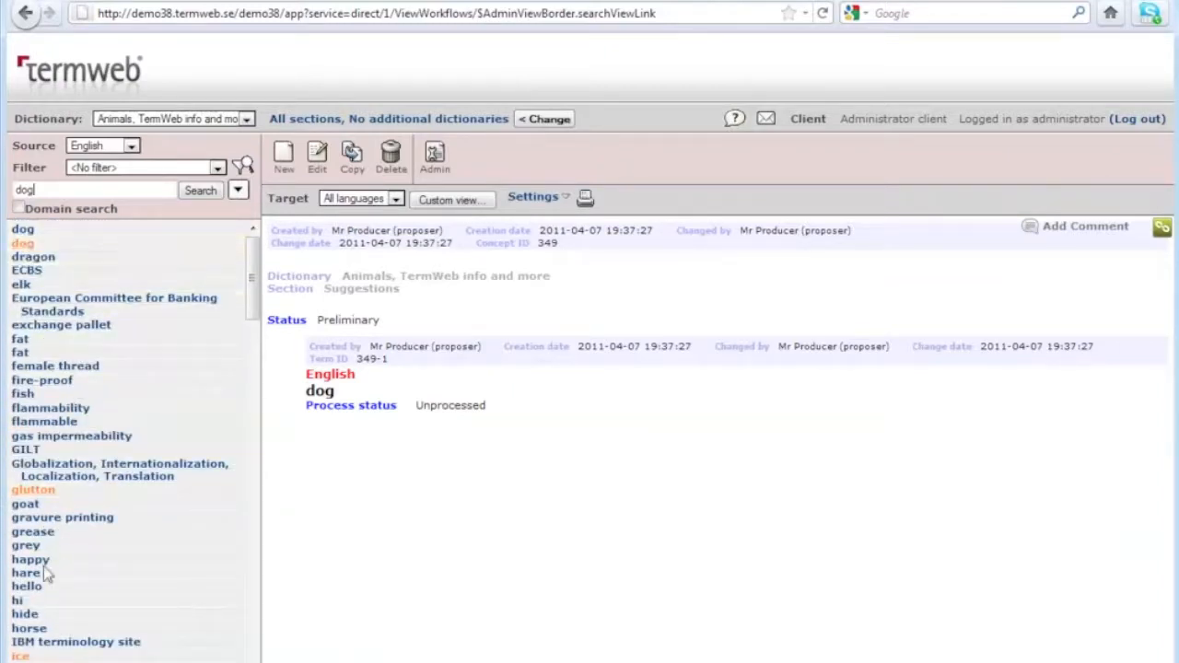
Limit the search to the Suggestions section of the current dictionary and display the dog concept
{"action": "left_click", "coordinate": [422, 123]}
{"action": "left_click", "coordinate": [347, 370]}
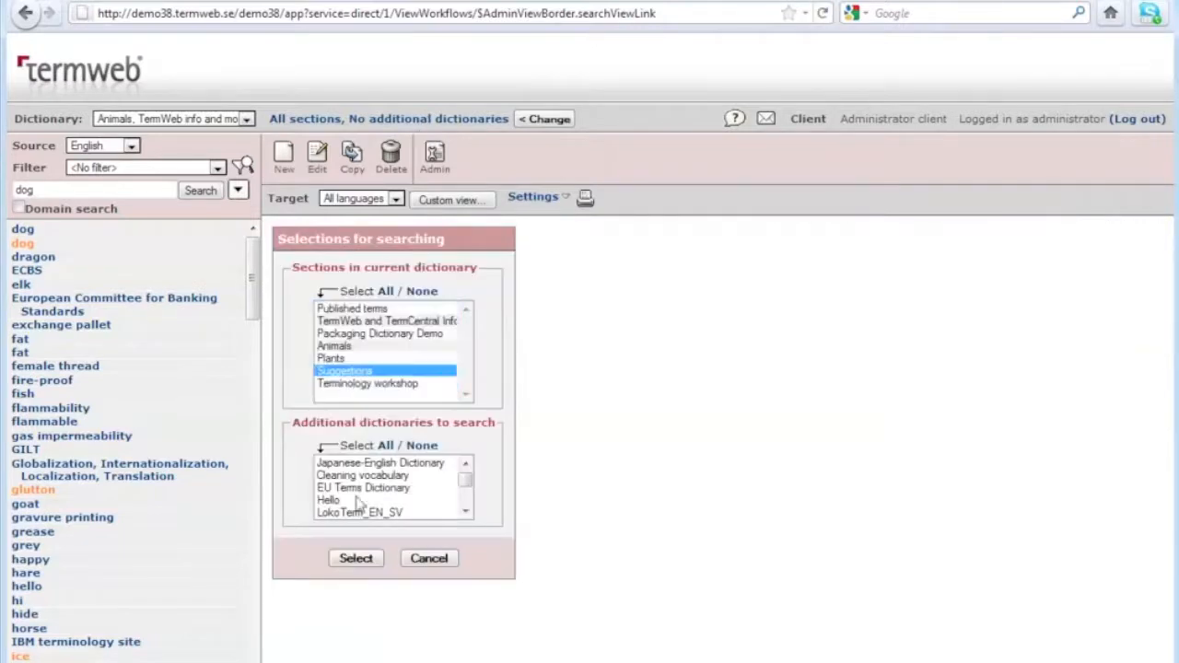
{"action": "left_click", "coordinate": [355, 560]}
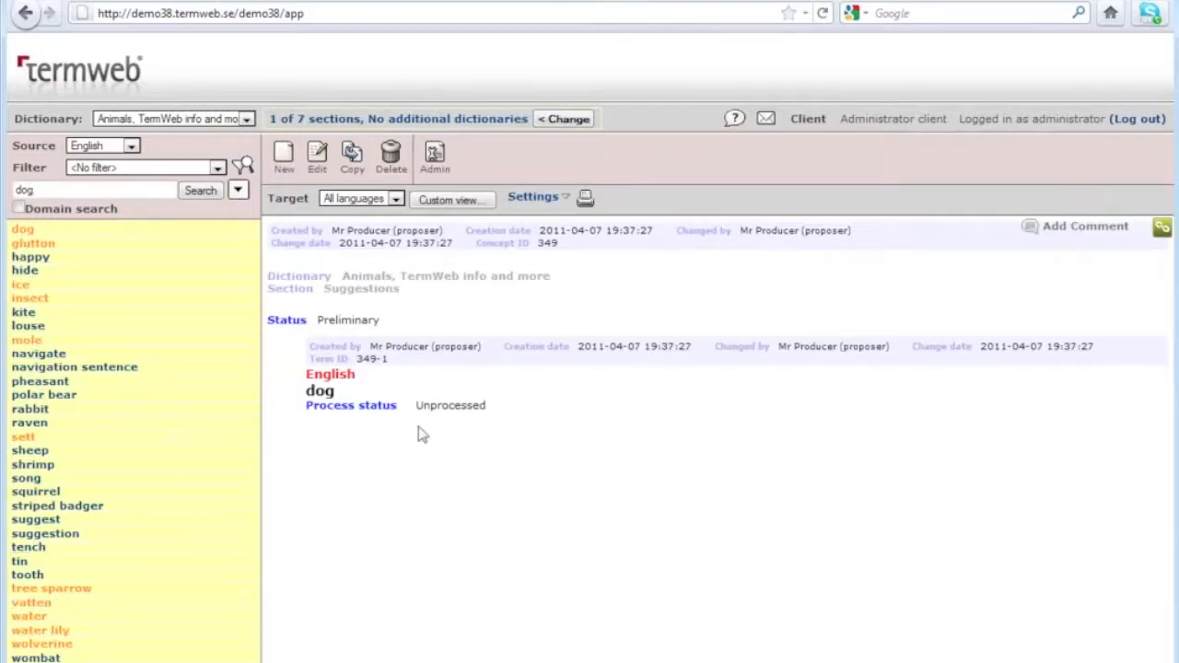
{"action": "left_click", "coordinate": [20, 243]}
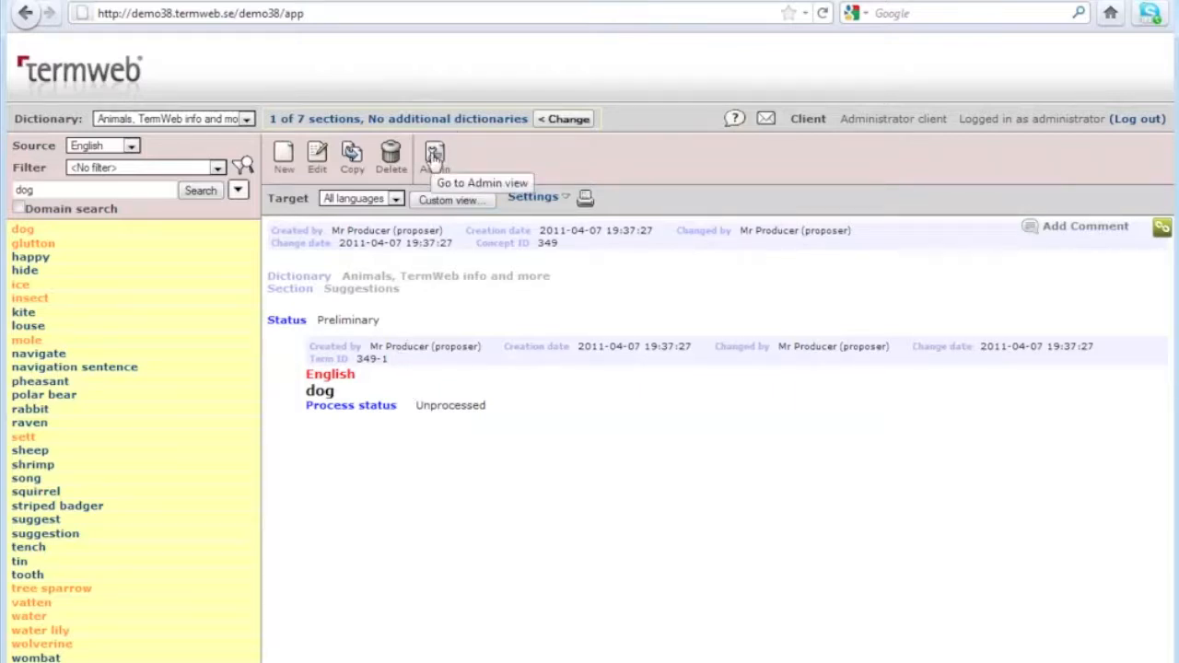
{"action": "left_click", "coordinate": [28, 231]}
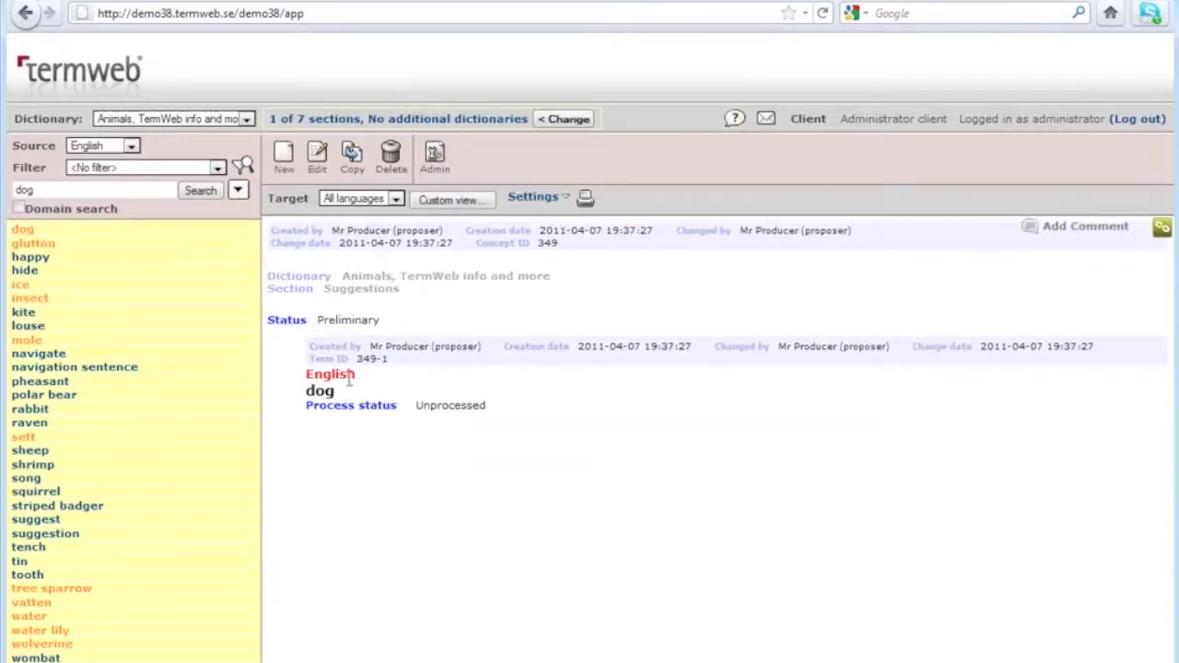
Edit the dog concept's concept-level fields, set its status to To be translated and save the concept
{"action": "left_click", "coordinate": [434, 162]}
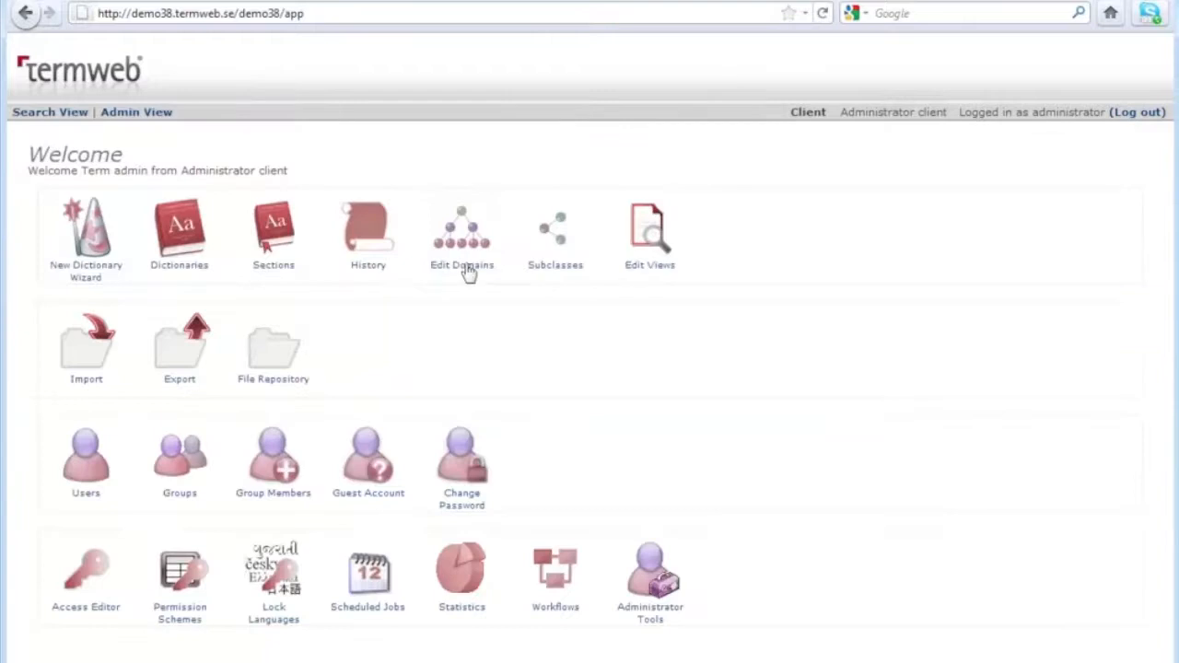
{"action": "left_click", "coordinate": [78, 115]}
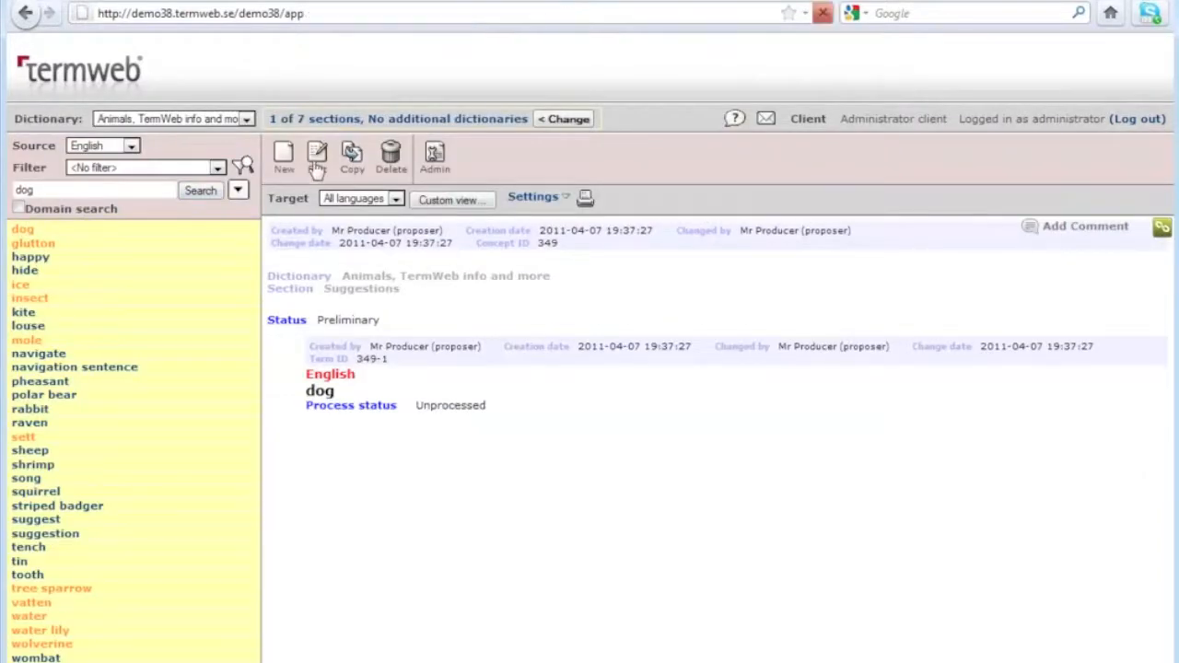
{"action": "left_click", "coordinate": [150, 179]}
{"action": "scroll", "coordinate": [161, 394], "scroll_direction": "down", "scroll_amount": 2}
{"action": "scroll", "coordinate": [161, 391], "scroll_direction": "down", "scroll_amount": 4}
{"action": "left_click", "coordinate": [116, 497]}
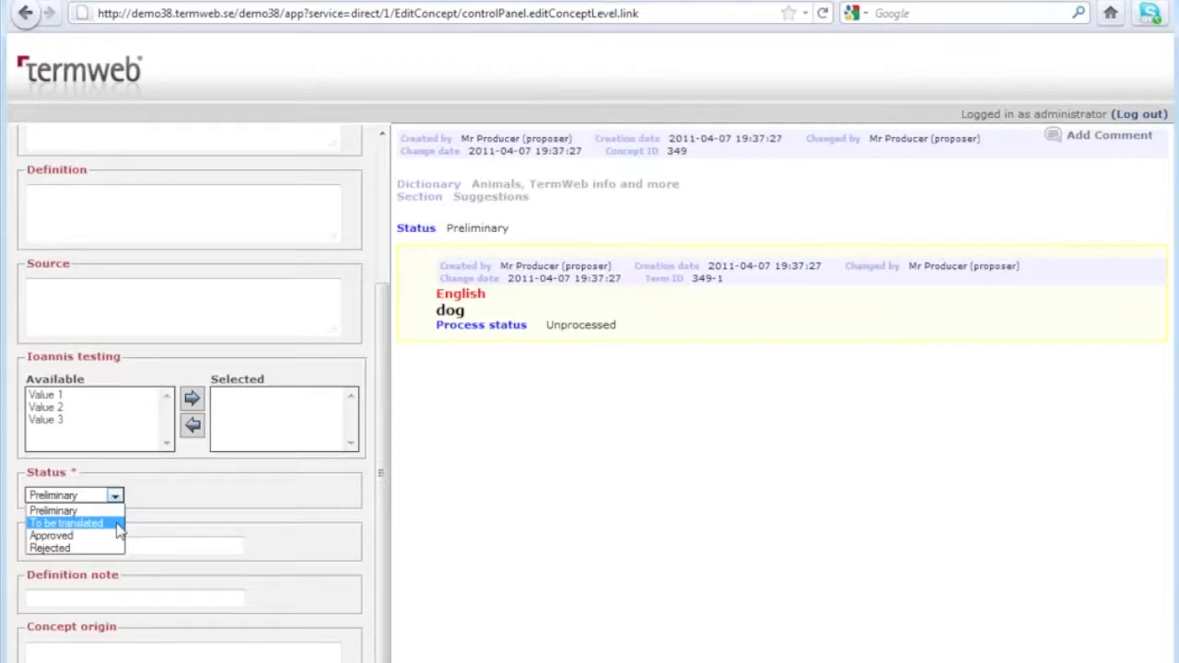
{"action": "left_click", "coordinate": [118, 523]}
{"action": "scroll", "coordinate": [298, 554], "scroll_direction": "down", "scroll_amount": 1}
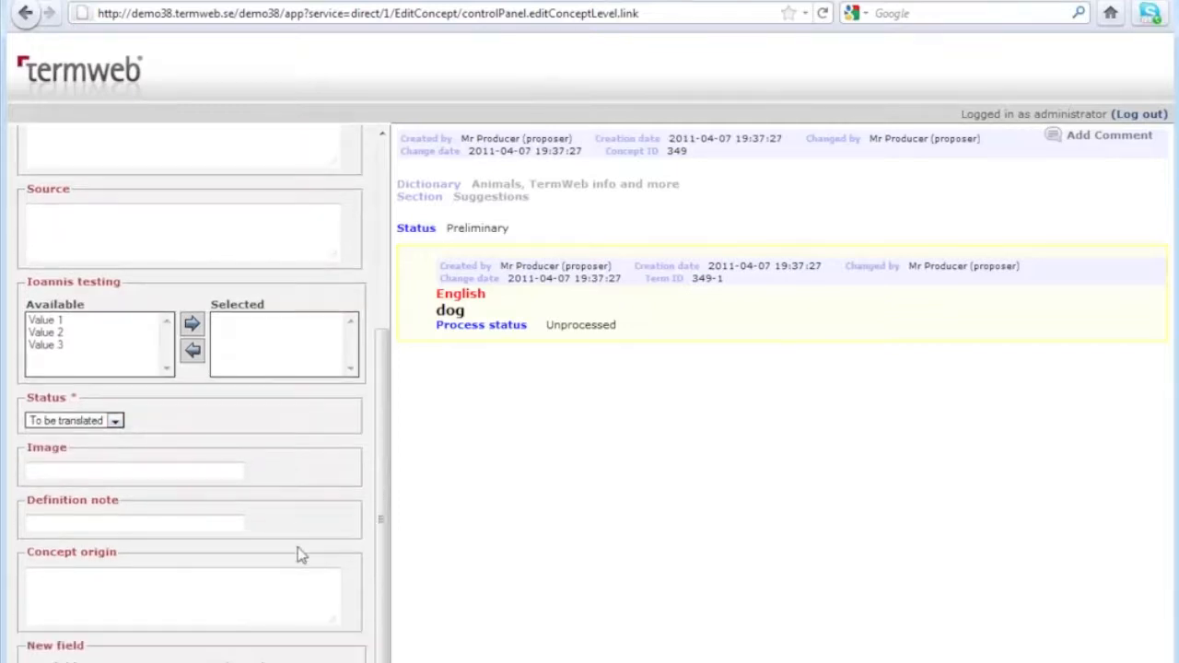
{"action": "scroll", "coordinate": [300, 551], "scroll_direction": "down", "scroll_amount": 1}
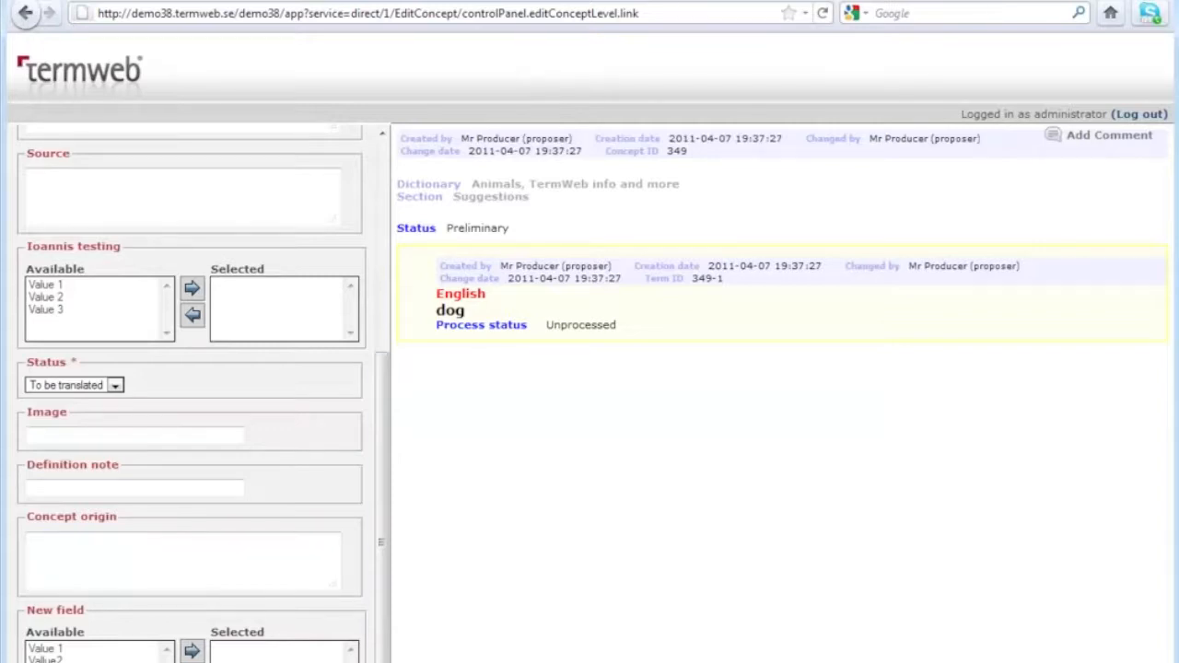
{"action": "left_click", "coordinate": [317, 662]}
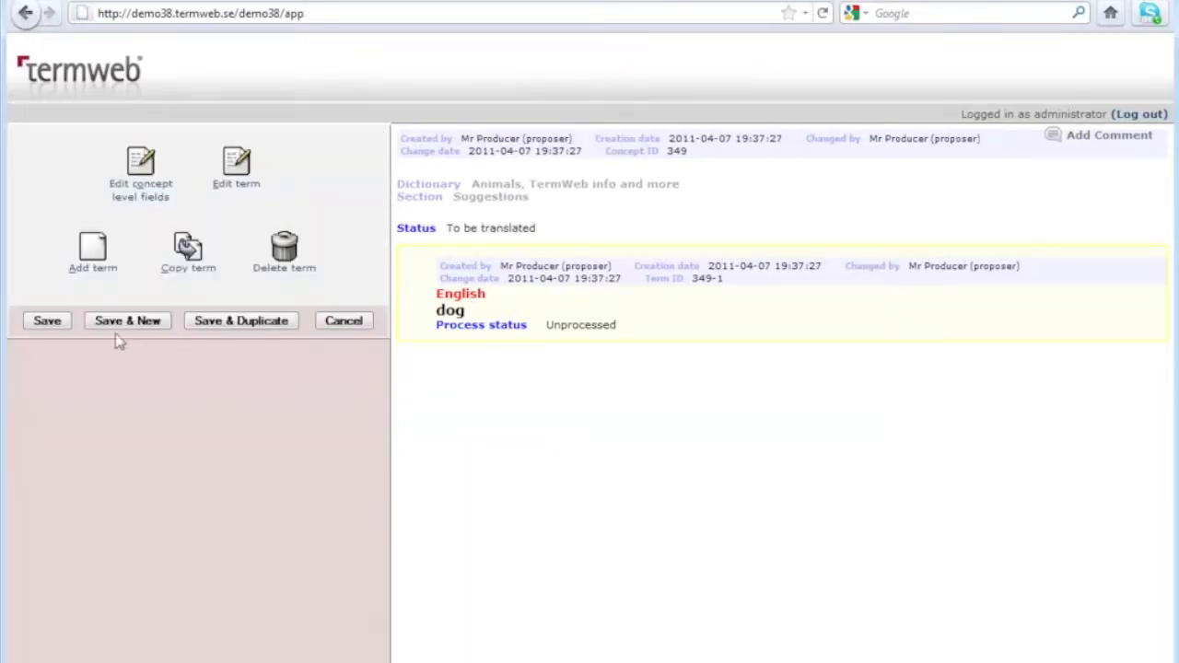
{"action": "left_click", "coordinate": [51, 330]}
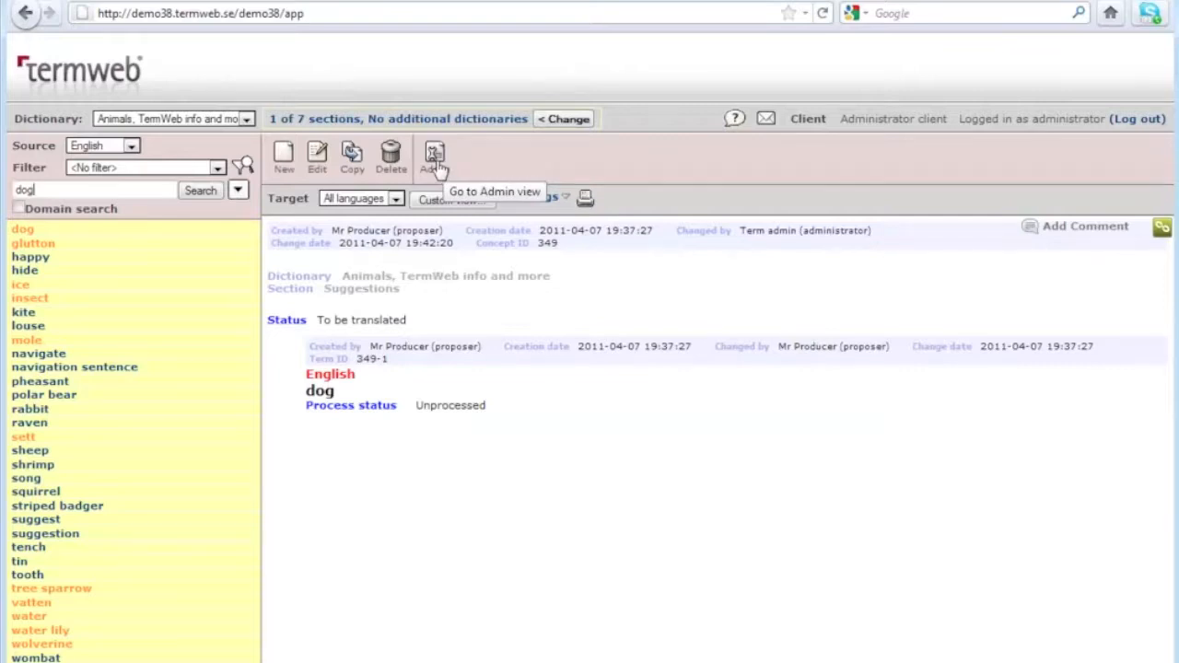
Review the conditions and functions in the "To translate" workflow's details, then leave them without changes
{"action": "left_click", "coordinate": [437, 166]}
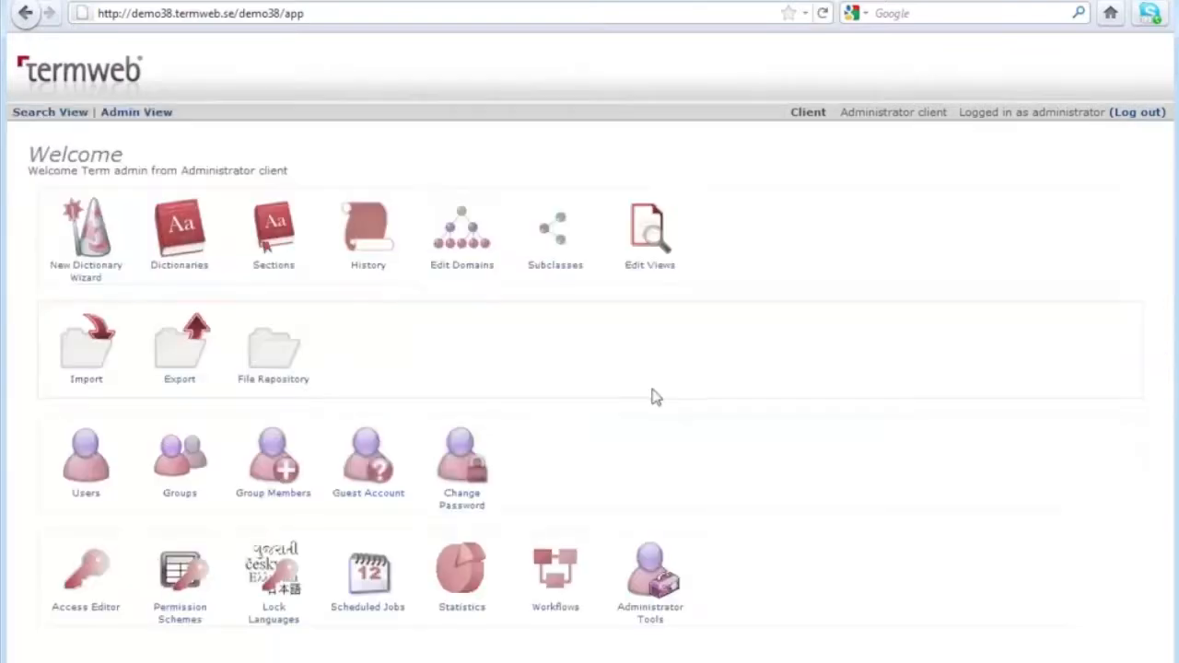
{"action": "left_click", "coordinate": [553, 576]}
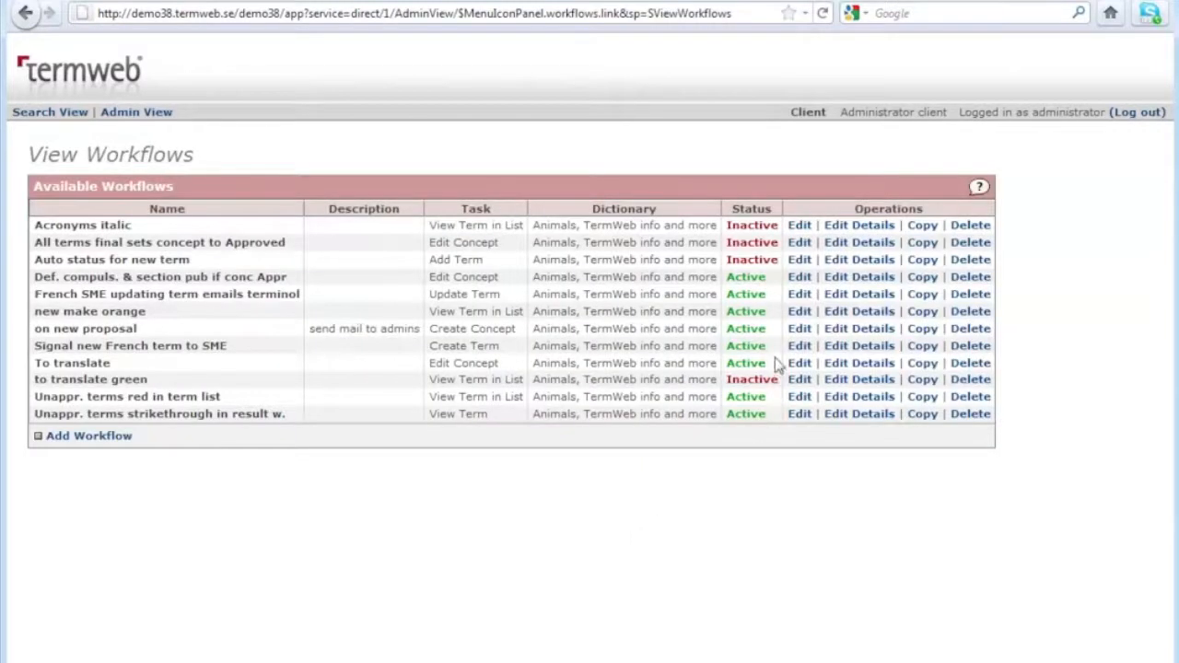
{"action": "left_click", "coordinate": [857, 364]}
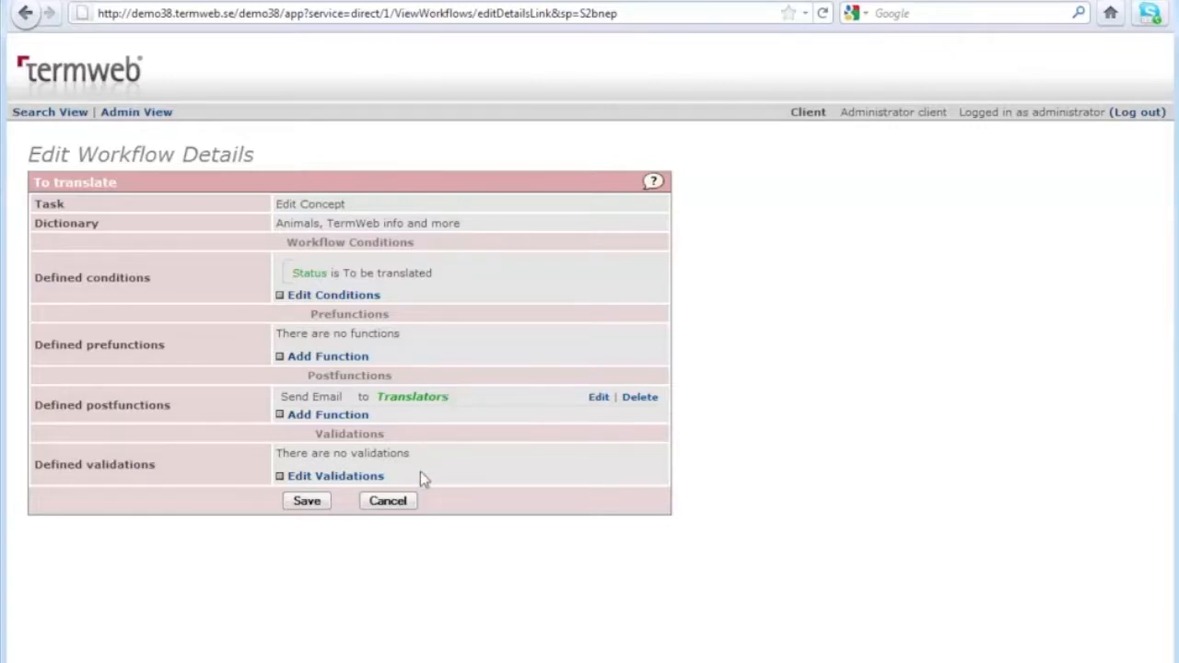
{"action": "left_click", "coordinate": [396, 505]}
Log out and log back in to the admin client as transfr using the saved login
{"action": "left_click", "coordinate": [1135, 113]}
{"action": "left_click", "coordinate": [195, 350]}
{"action": "left_click", "coordinate": [193, 344]}
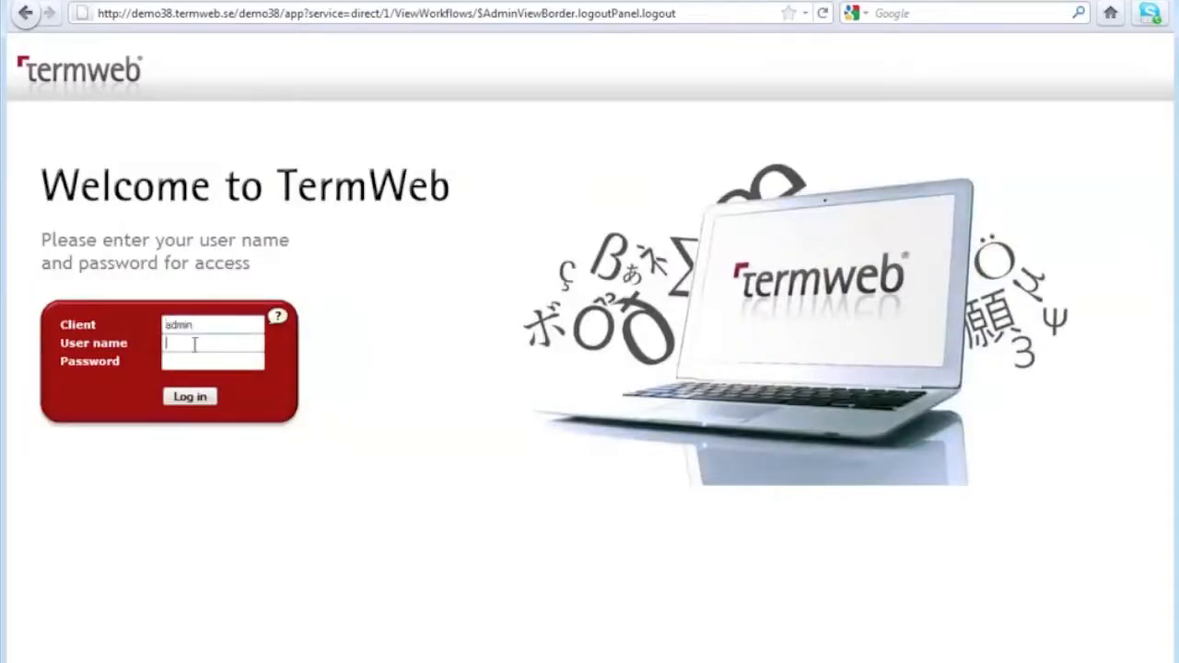
{"action": "left_click", "coordinate": [193, 346]}
{"action": "scroll", "coordinate": [209, 401], "scroll_direction": "down", "scroll_amount": 2}
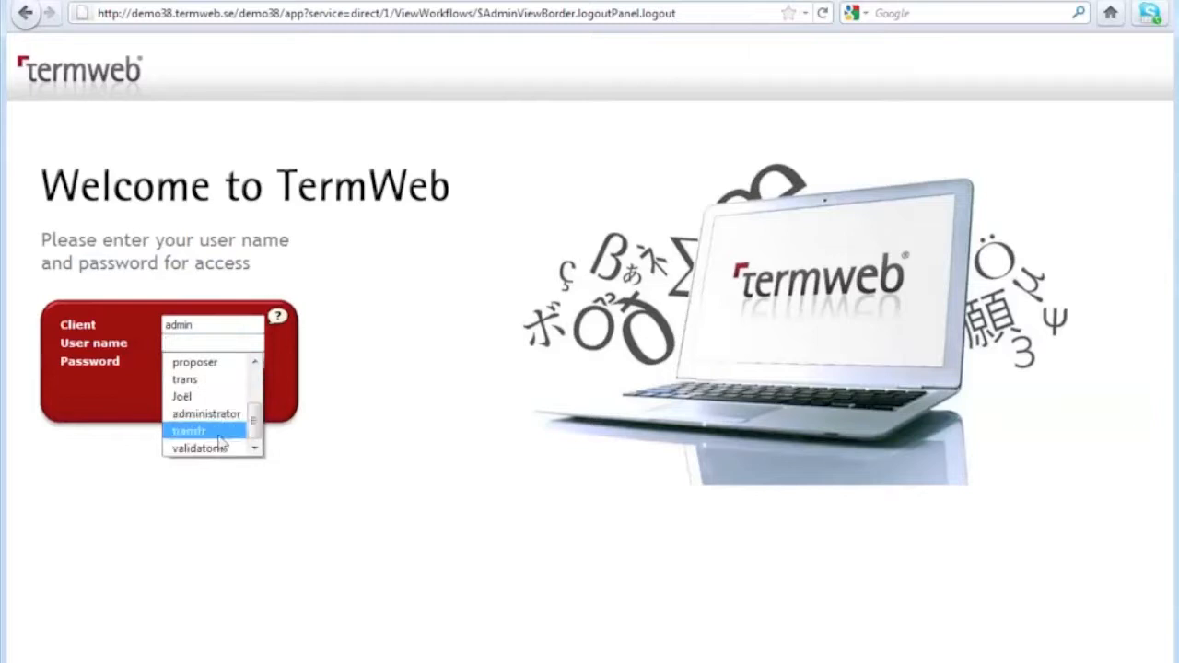
{"action": "left_click", "coordinate": [198, 430]}
{"action": "left_click", "coordinate": [190, 396]}
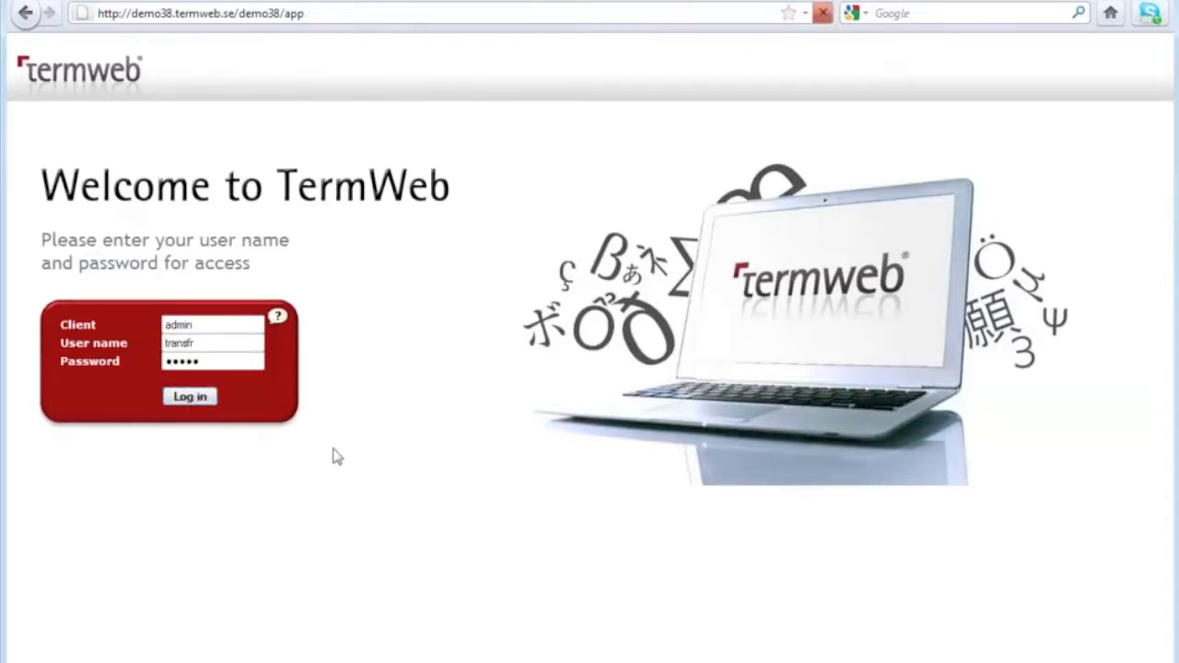
Search the current dictionary's English terms for dog and display the dog concept from the Suggestions section
{"action": "left_click", "coordinate": [232, 121]}
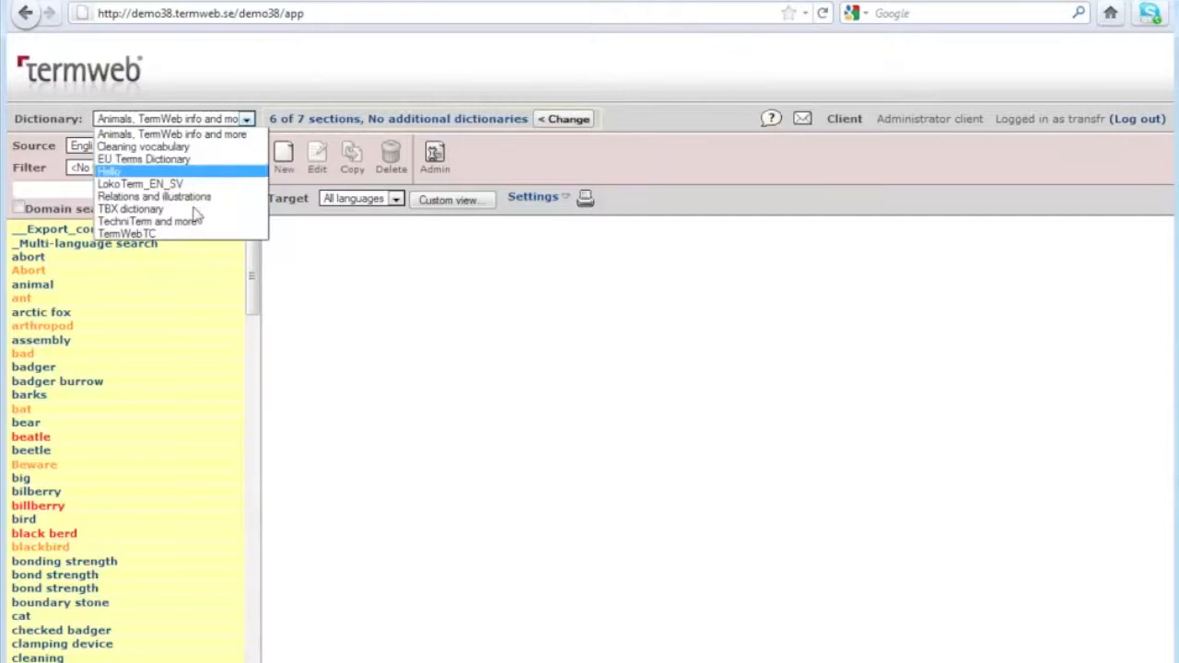
{"action": "left_click", "coordinate": [629, 170]}
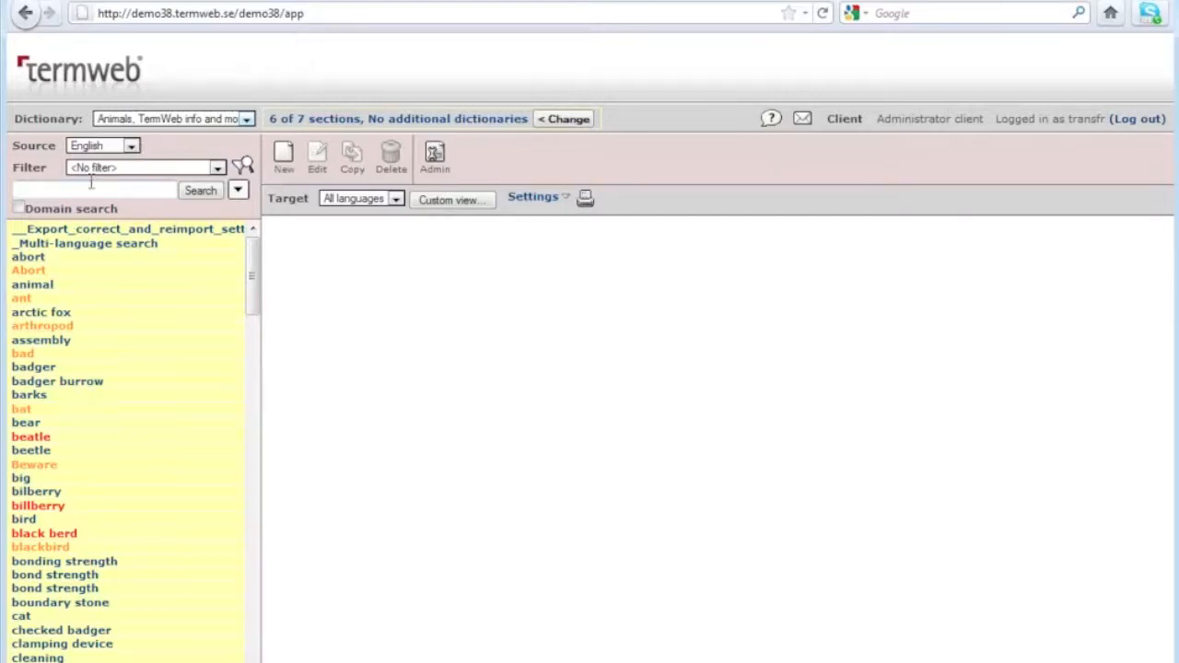
{"action": "type", "text": "dog"}
{"action": "key", "text": "Return"}
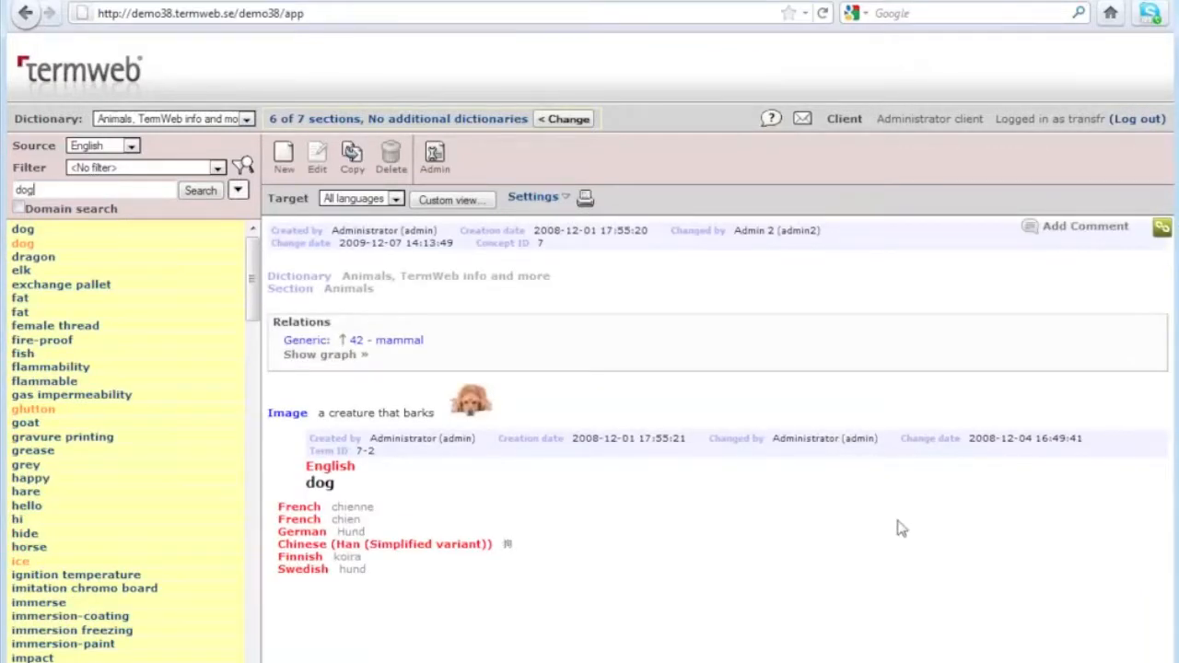
{"action": "left_click", "coordinate": [26, 245]}
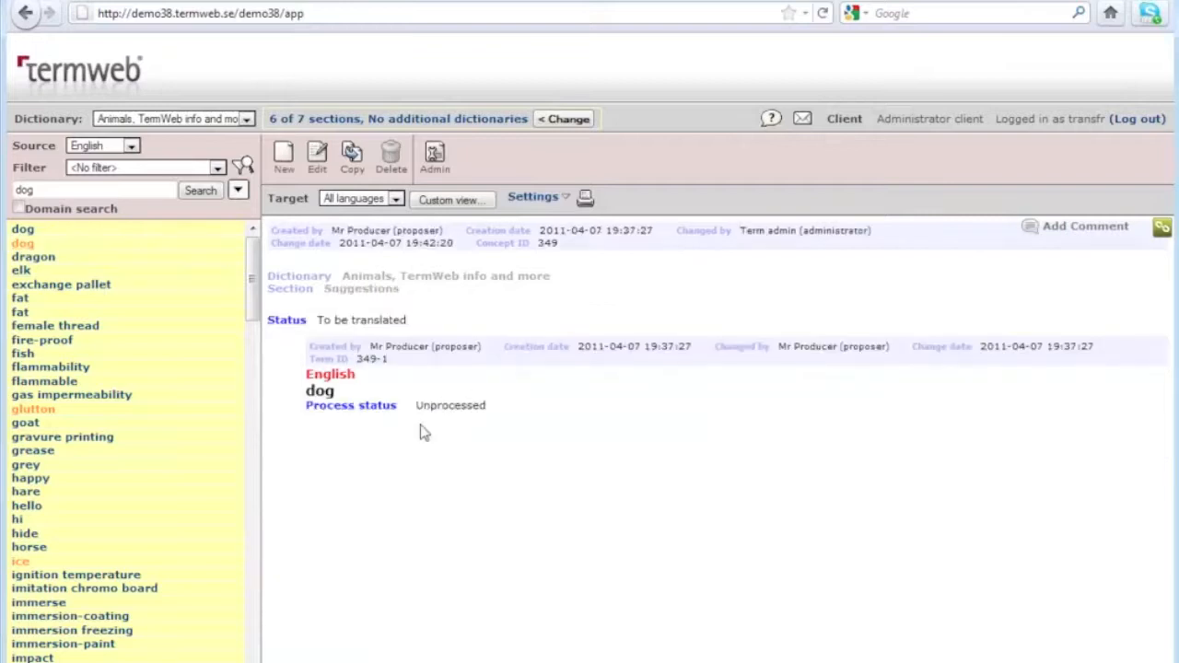
Add the French term "Cien" with region France to the dog concept and save the concept
{"action": "left_click", "coordinate": [318, 158]}
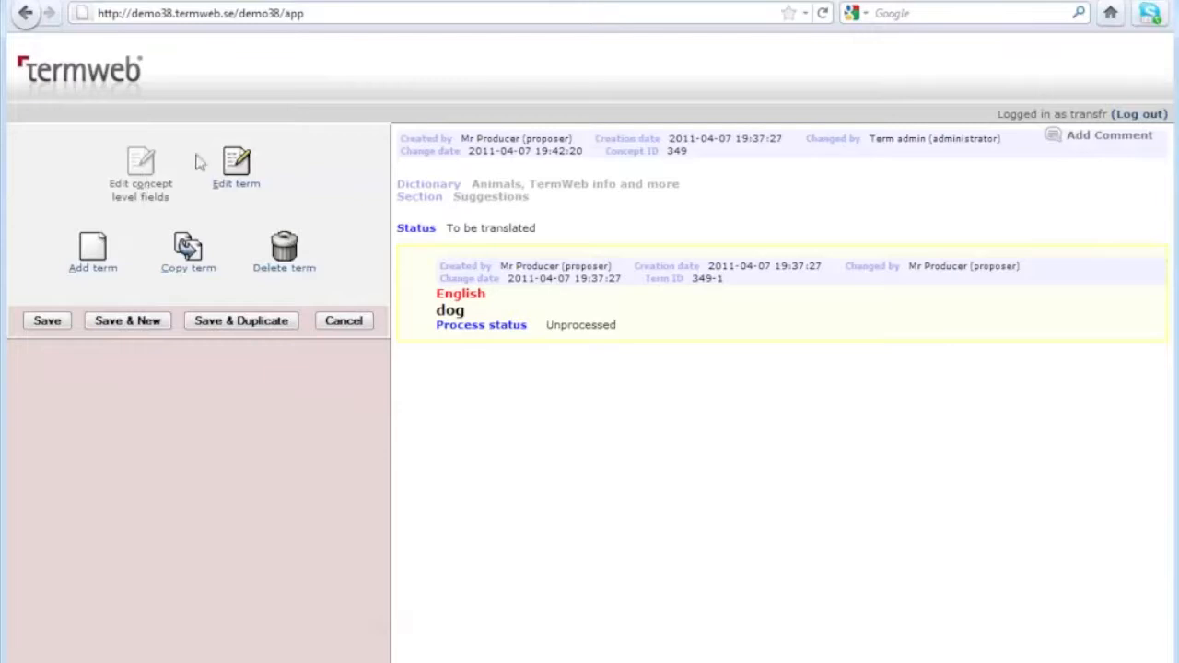
{"action": "left_click", "coordinate": [91, 258]}
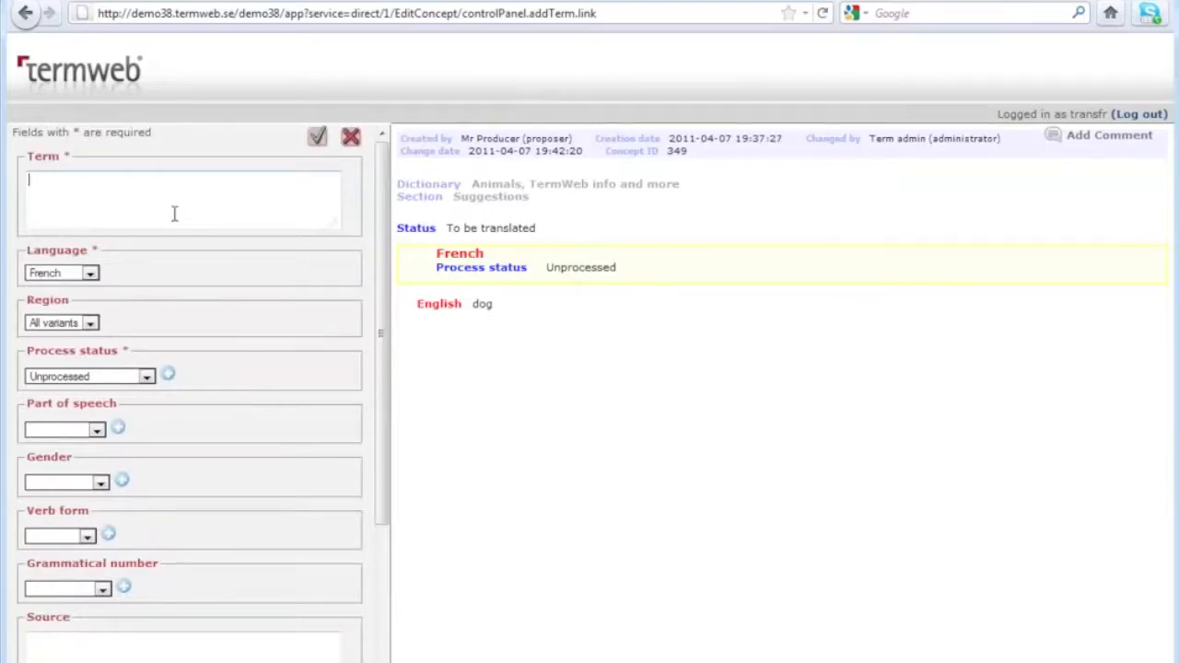
{"action": "type", "text": "Cien"}
{"action": "left_click", "coordinate": [90, 323]}
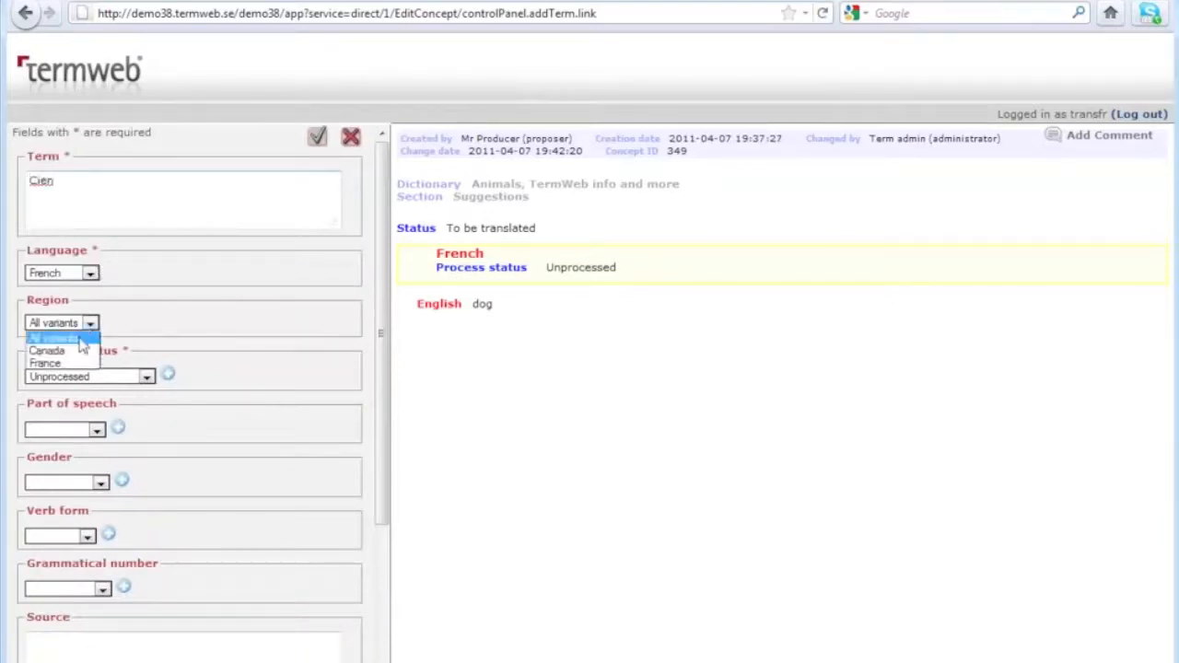
{"action": "left_click", "coordinate": [79, 364]}
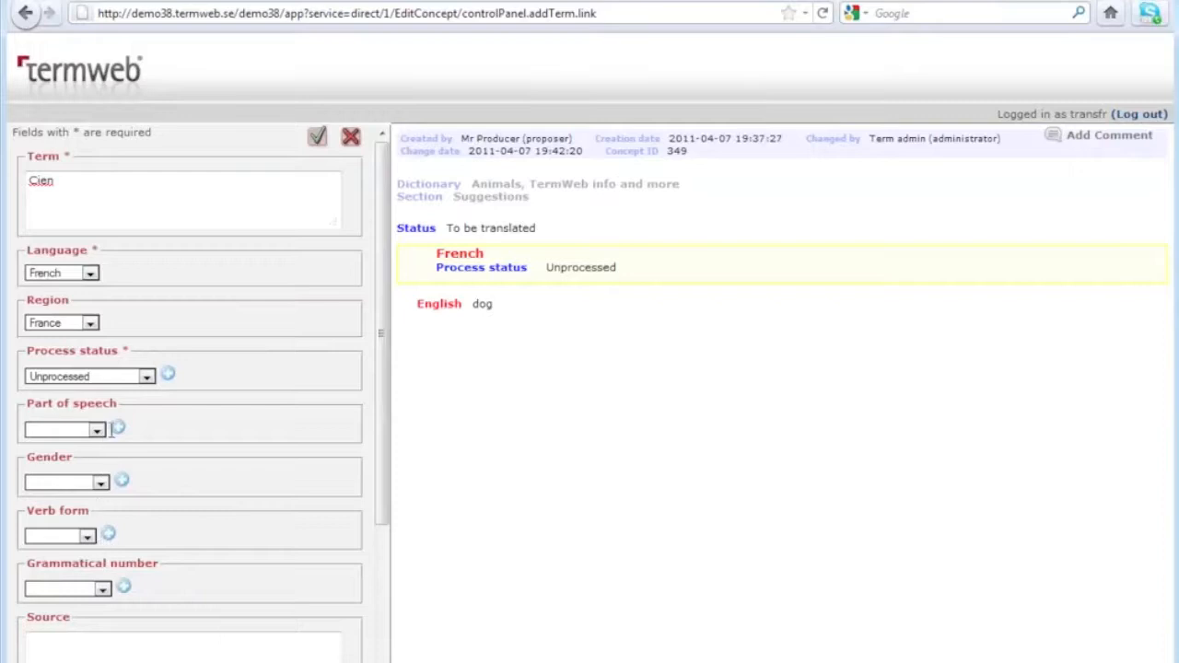
{"action": "left_click", "coordinate": [317, 189]}
{"action": "left_click", "coordinate": [317, 136]}
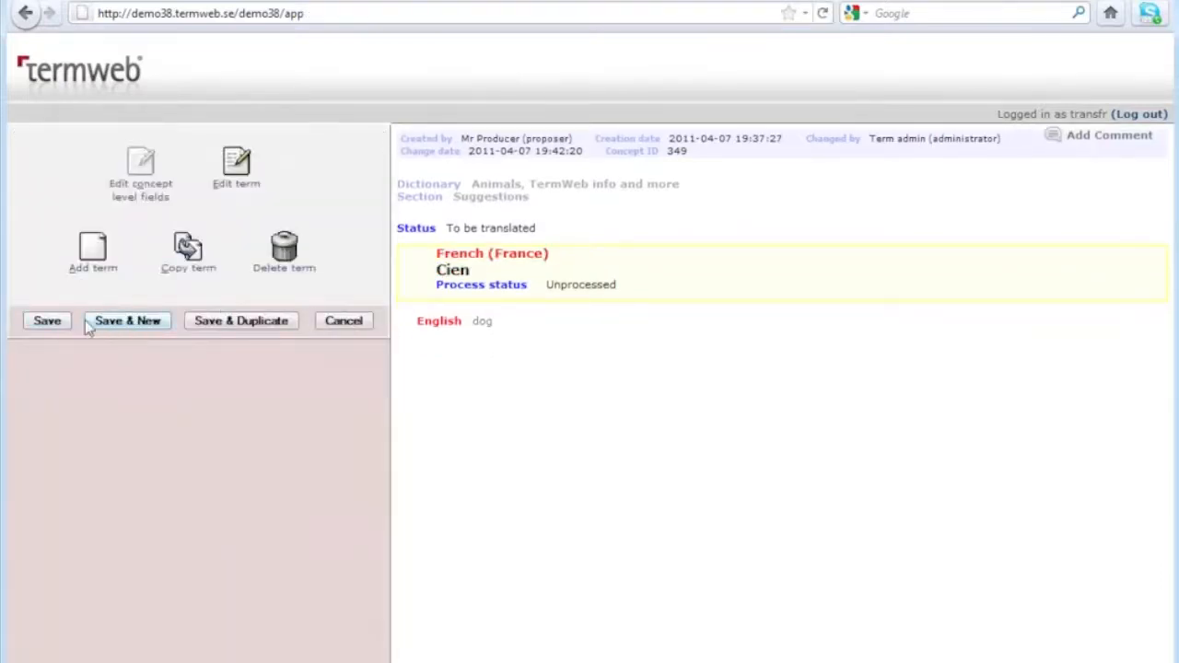
{"action": "left_click", "coordinate": [48, 323]}
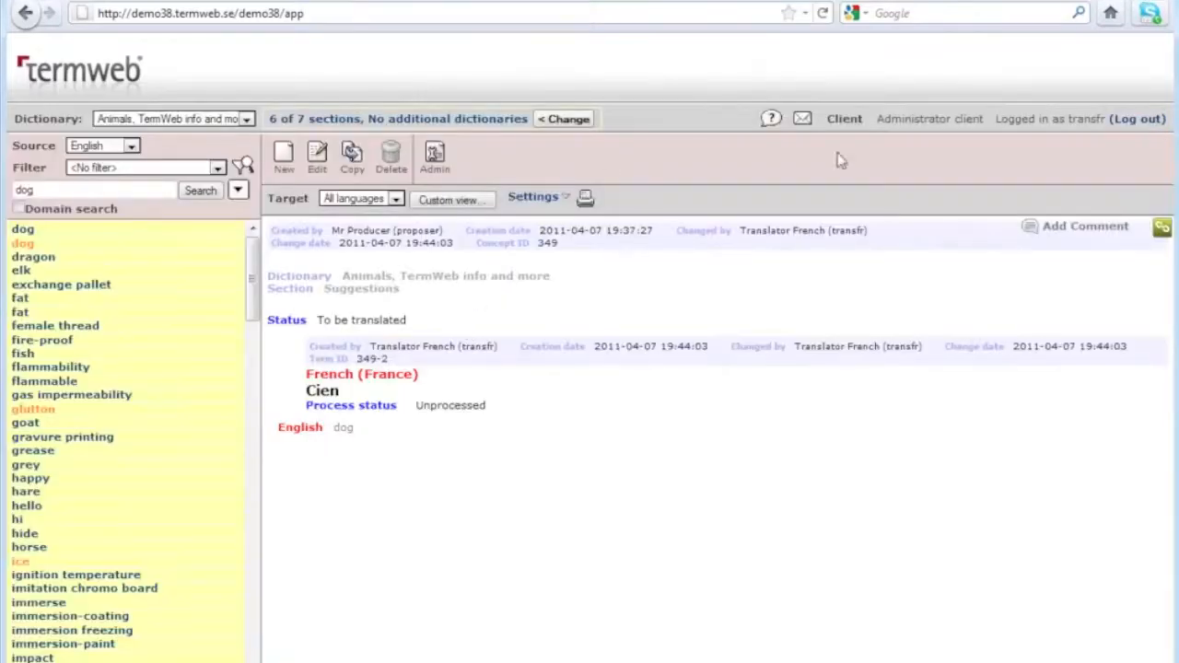
Log out and log back in to the admin client as admin using the saved login
{"action": "left_click", "coordinate": [1137, 120]}
{"action": "left_click", "coordinate": [228, 323]}
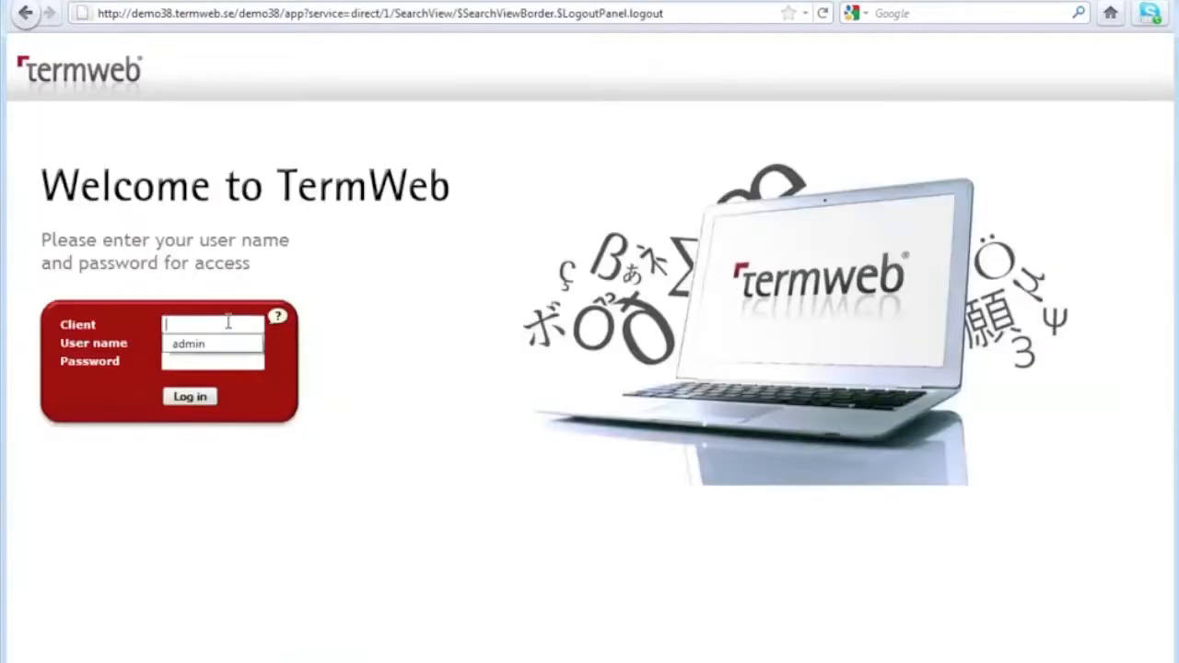
{"action": "left_click", "coordinate": [230, 348]}
{"action": "left_click", "coordinate": [228, 348]}
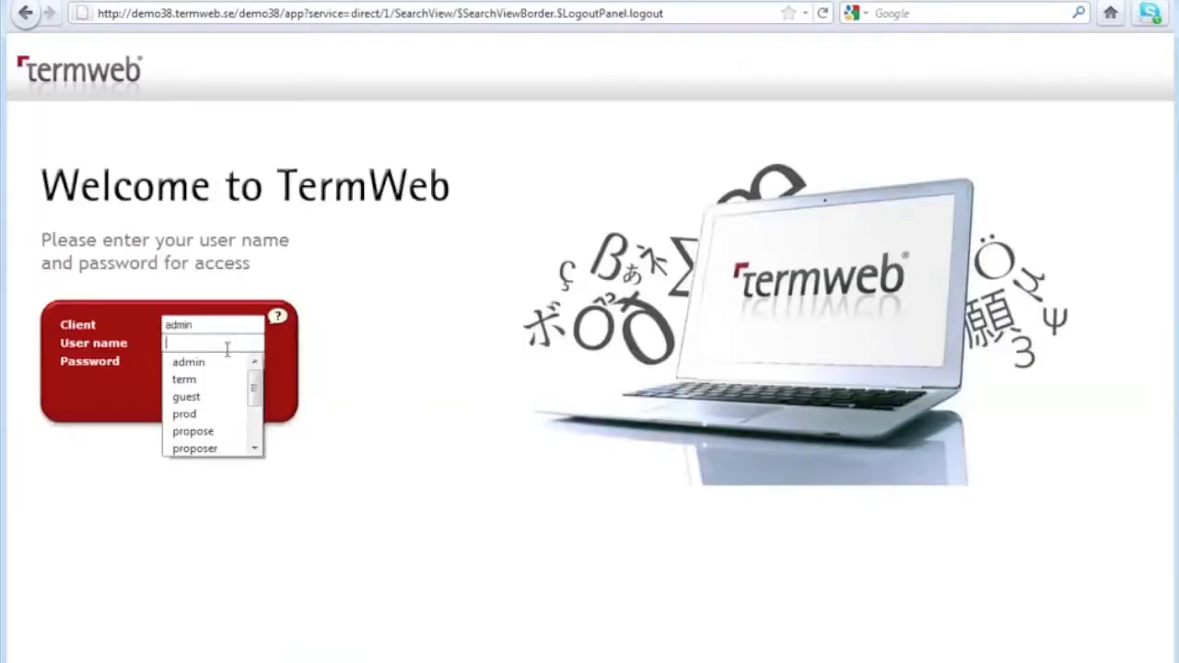
{"action": "left_click", "coordinate": [226, 364]}
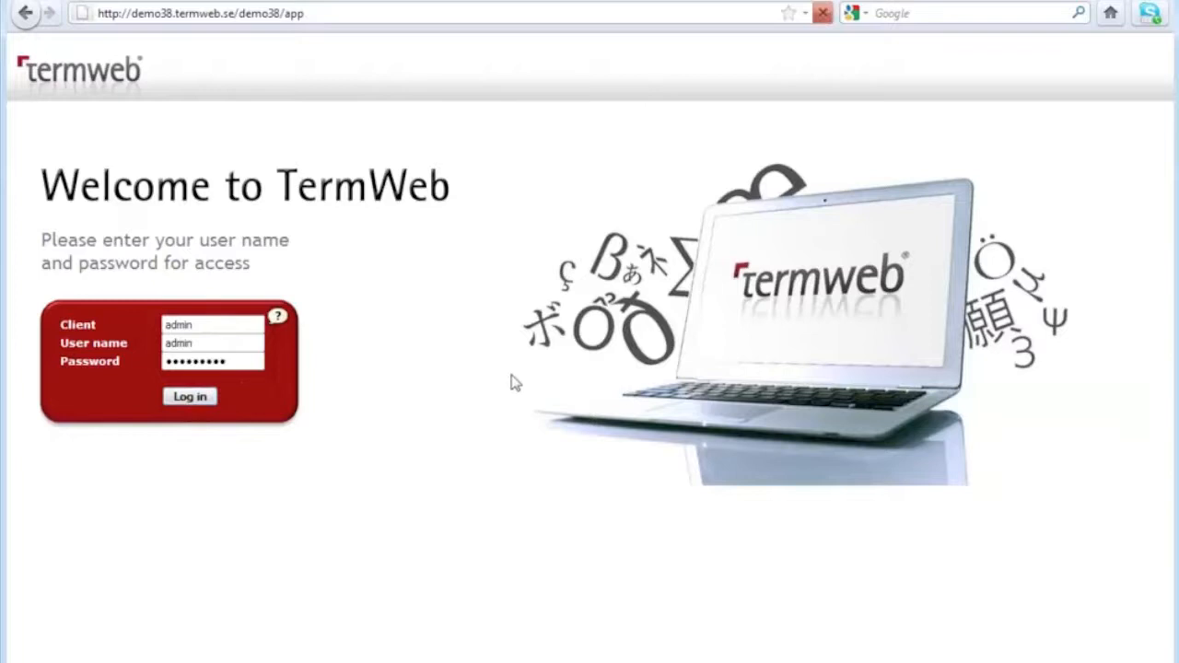
{"action": "key", "text": "Return"}
Review the conditions and functions in the "Signal new French term to SME" workflow's details, then log out
{"action": "left_click", "coordinate": [539, 570]}
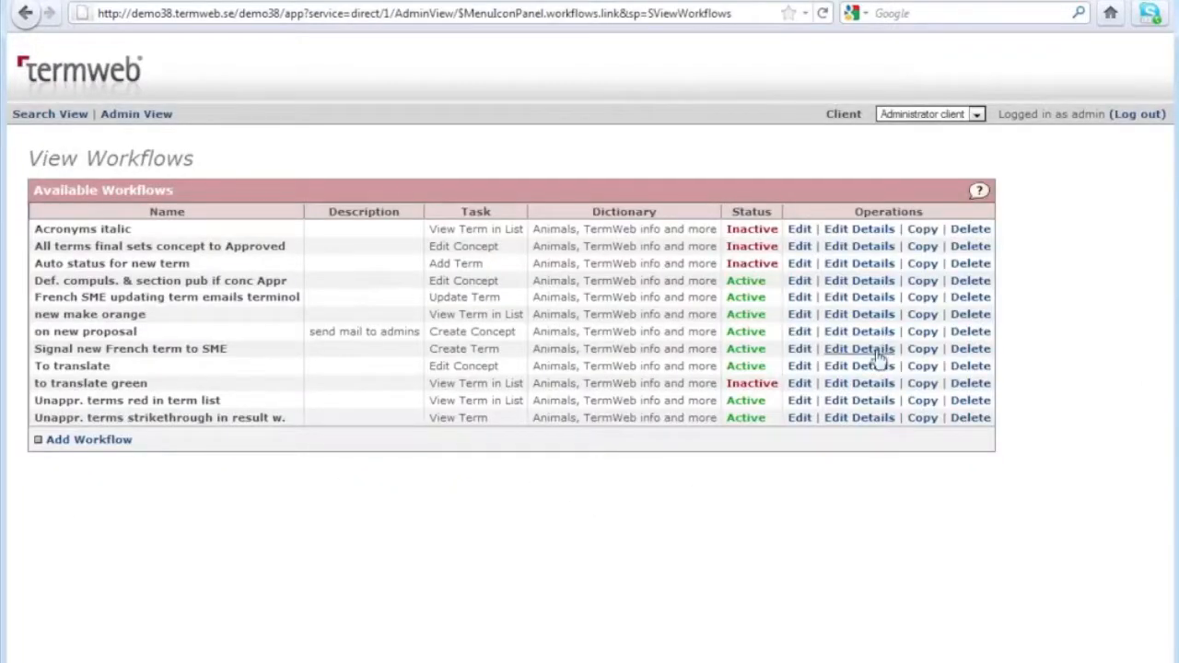
{"action": "left_click", "coordinate": [877, 356]}
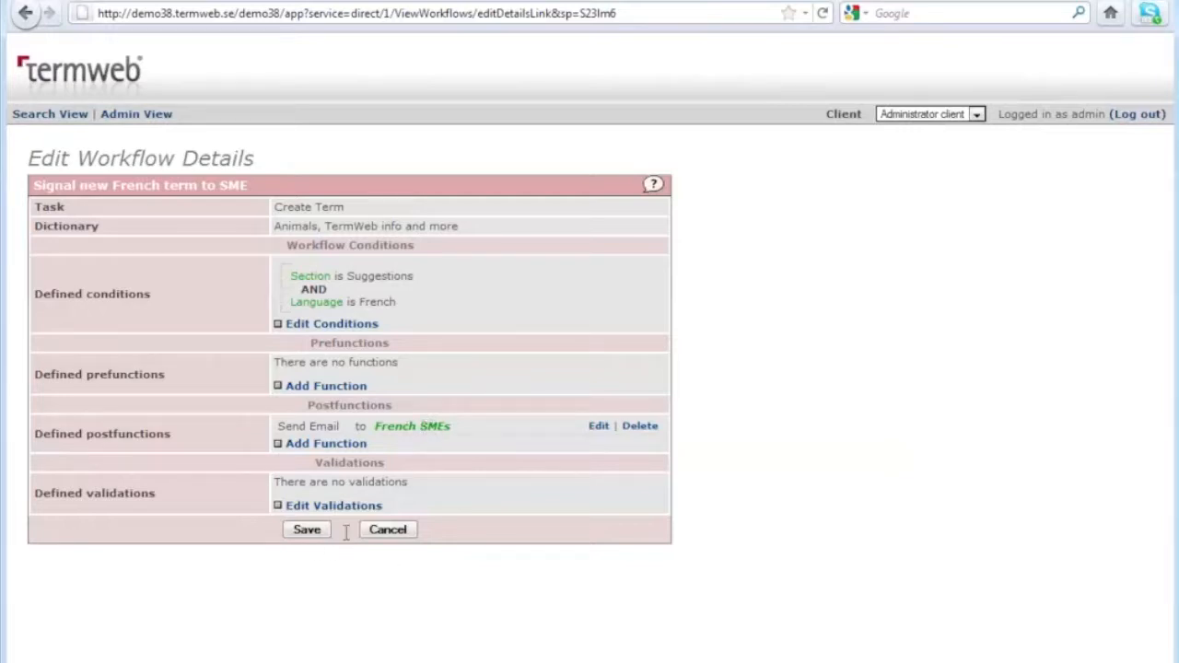
{"action": "left_click", "coordinate": [1139, 114]}
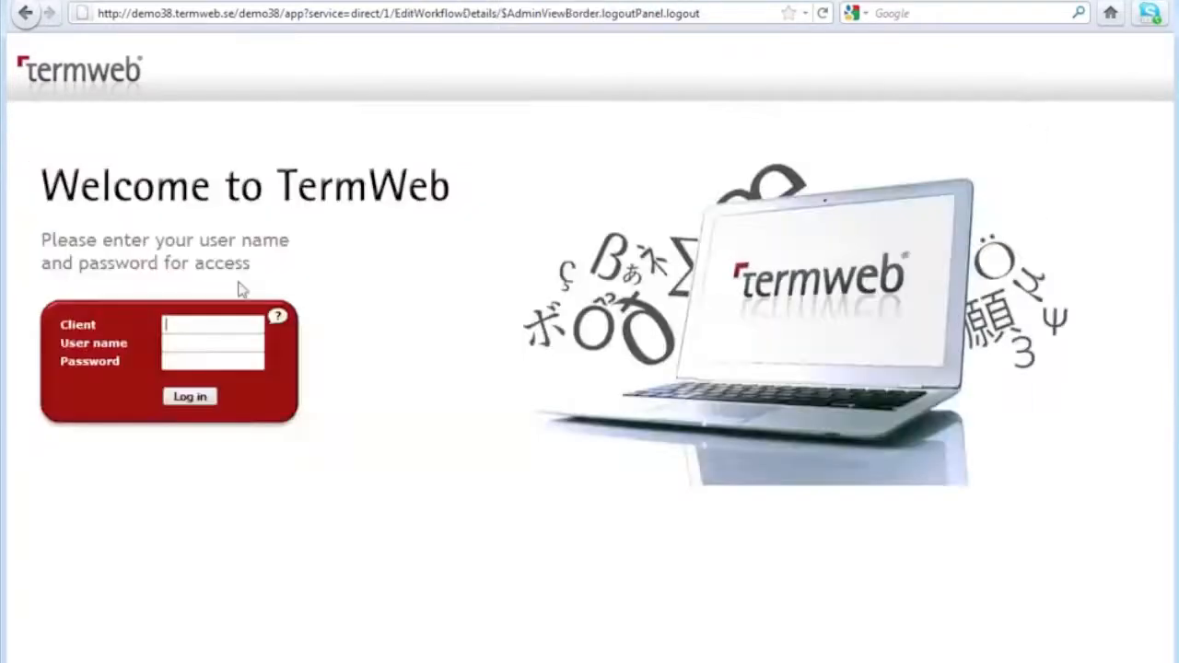
Log in to the admin client as validatorfr using the saved login
{"action": "left_click", "coordinate": [209, 319]}
{"action": "left_click", "coordinate": [213, 341]}
{"action": "left_click", "coordinate": [211, 343]}
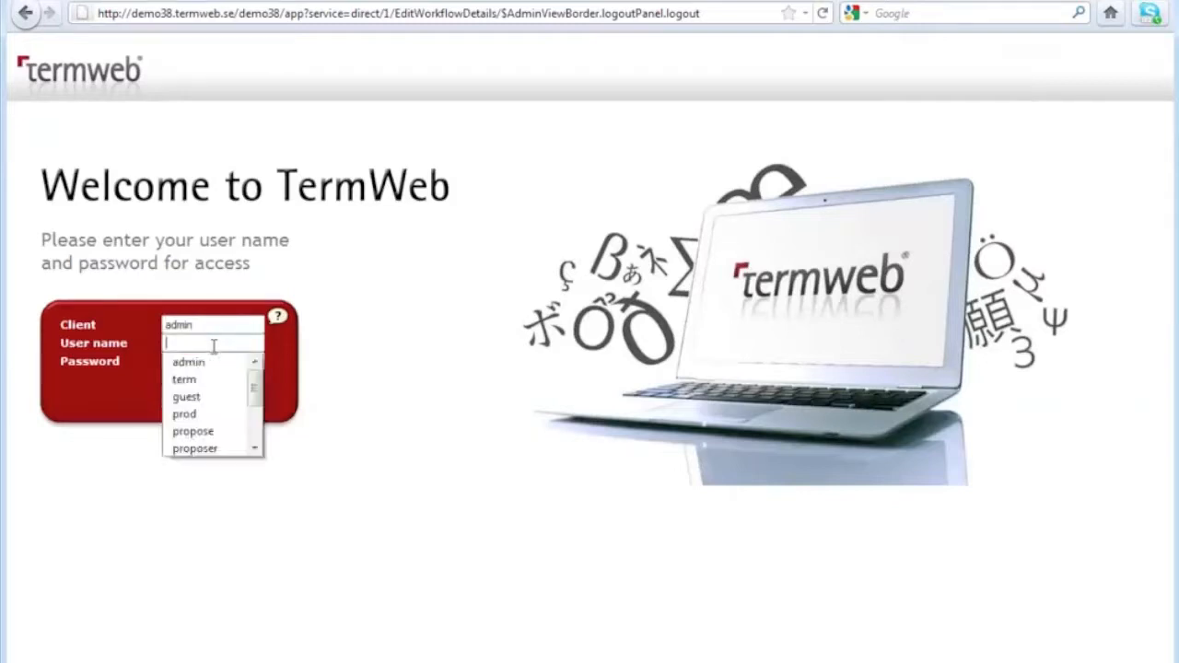
{"action": "scroll", "coordinate": [216, 427], "scroll_direction": "down", "scroll_amount": 2}
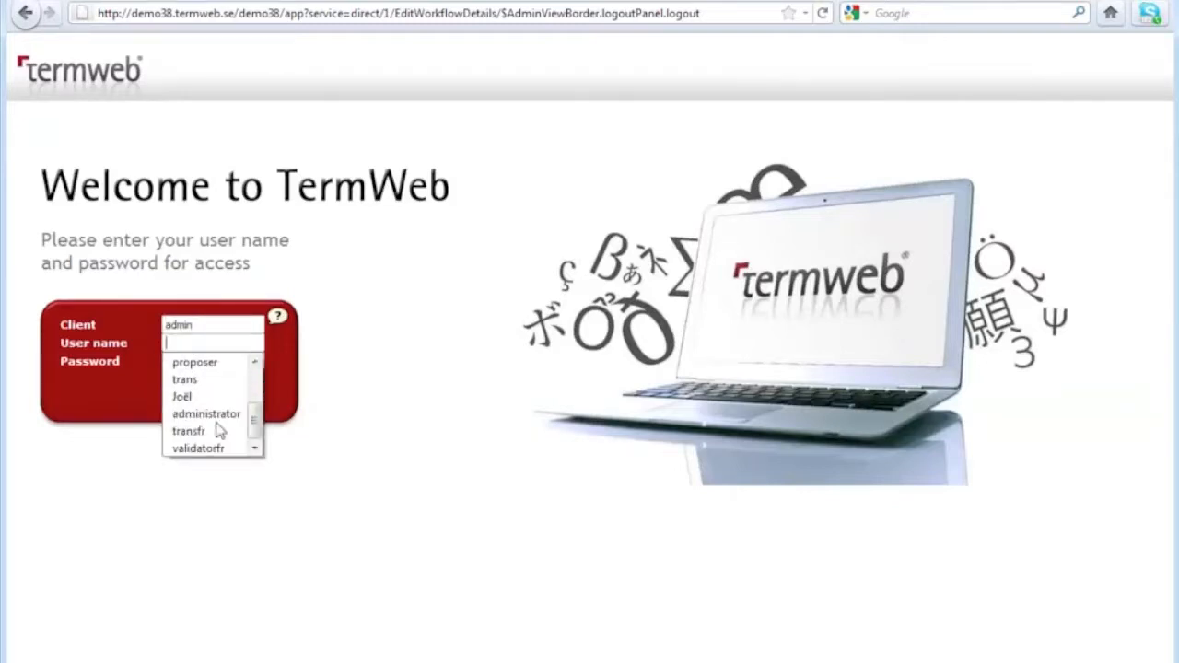
{"action": "left_click", "coordinate": [219, 452]}
{"action": "left_click", "coordinate": [193, 398]}
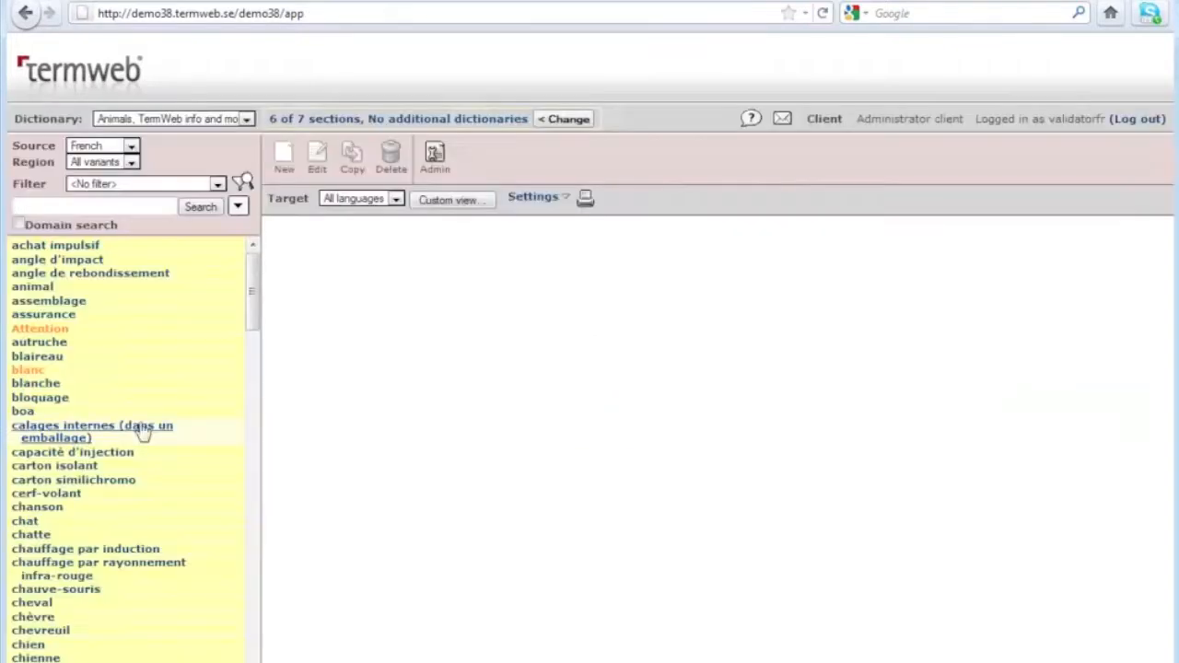
Search the French terms for dog, then for cien, and display the Cien concept
{"action": "type", "text": "dog"}
{"action": "key", "text": "Return"}
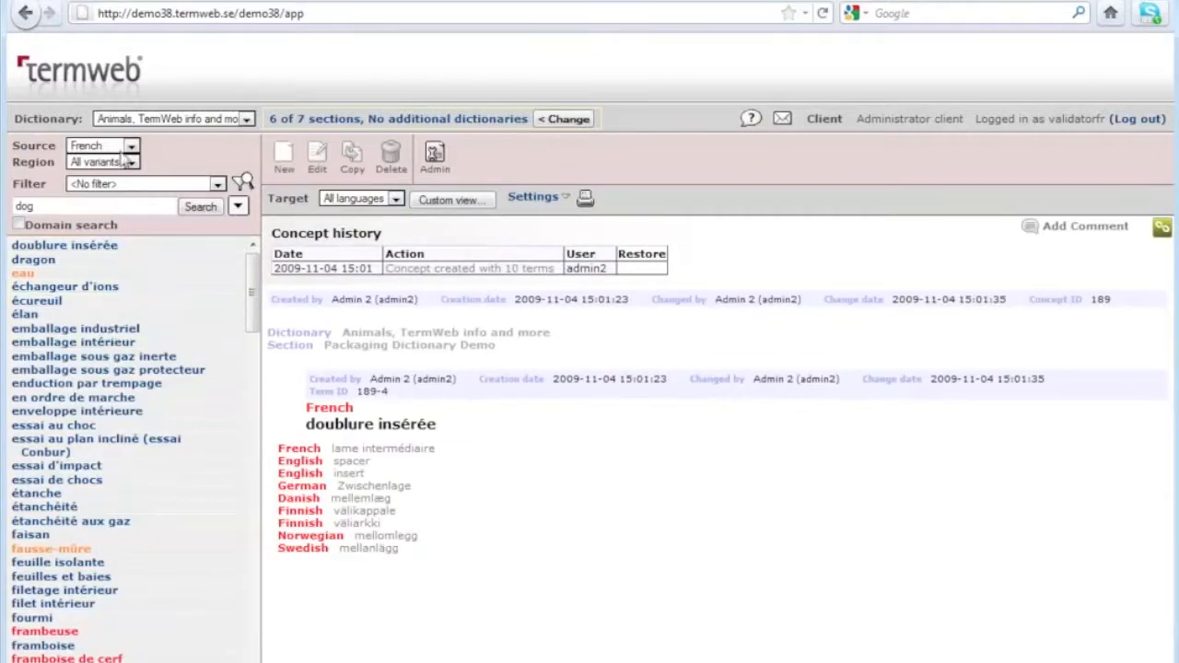
{"action": "double_click", "coordinate": [46, 204]}
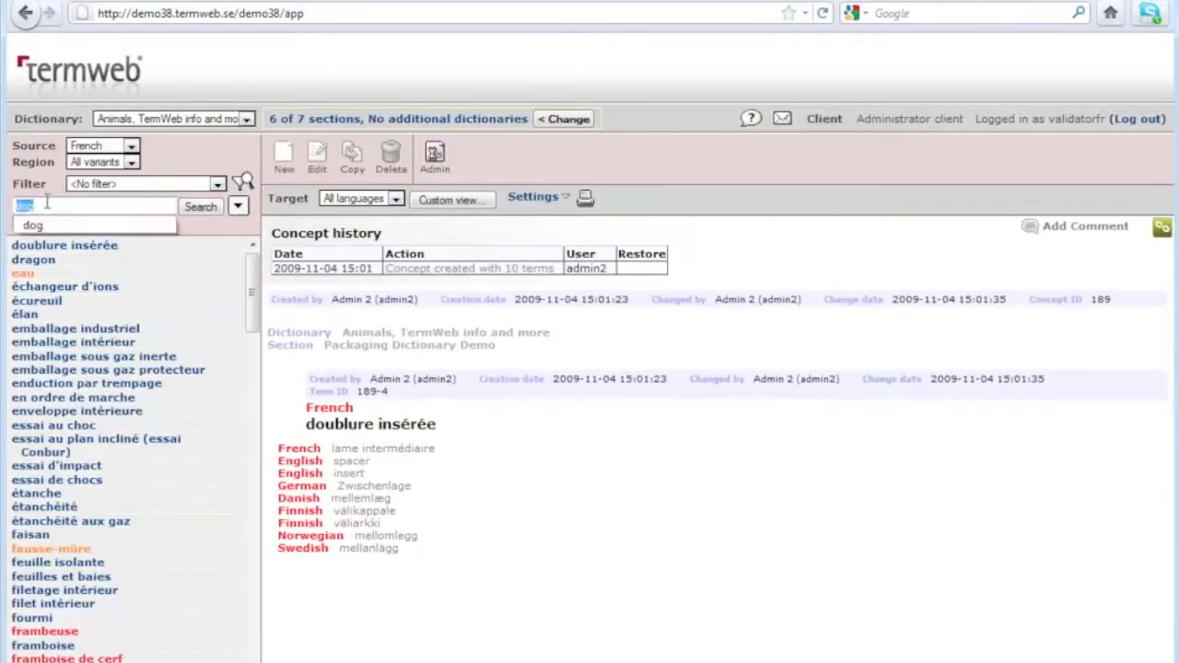
{"action": "type", "text": "cien"}
{"action": "key", "text": "Return"}
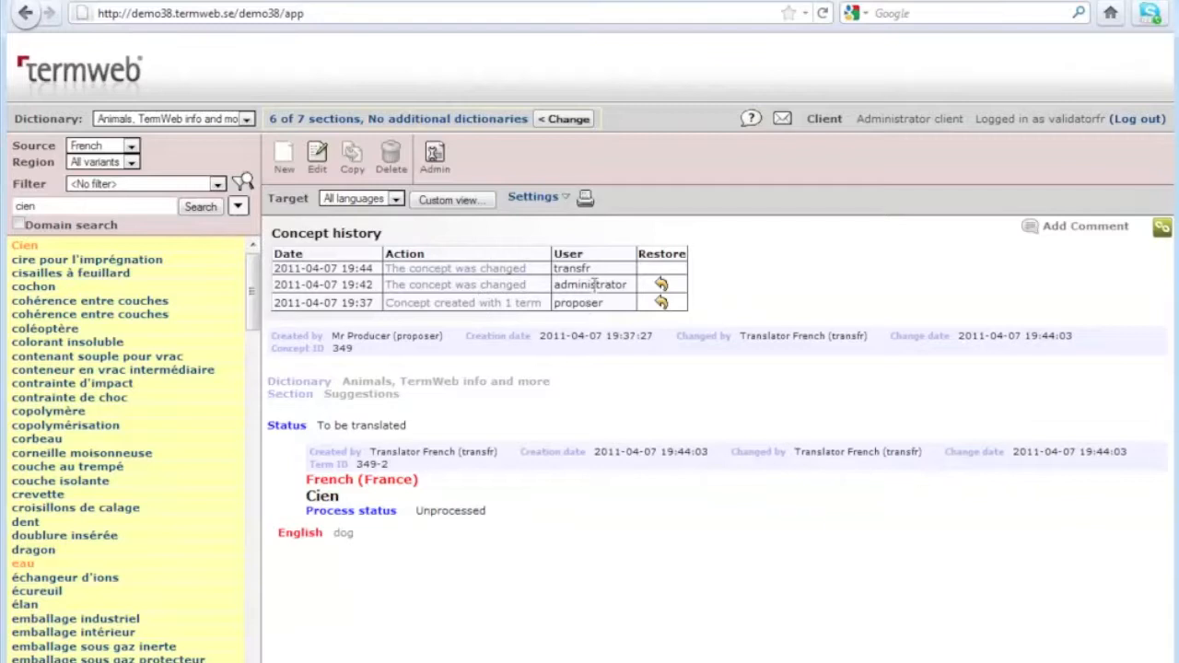
Expand the three entries in the Cien concept's history to examine each change, then collapse them again
{"action": "left_click", "coordinate": [486, 270]}
{"action": "left_click", "coordinate": [493, 296]}
{"action": "left_click", "coordinate": [502, 323]}
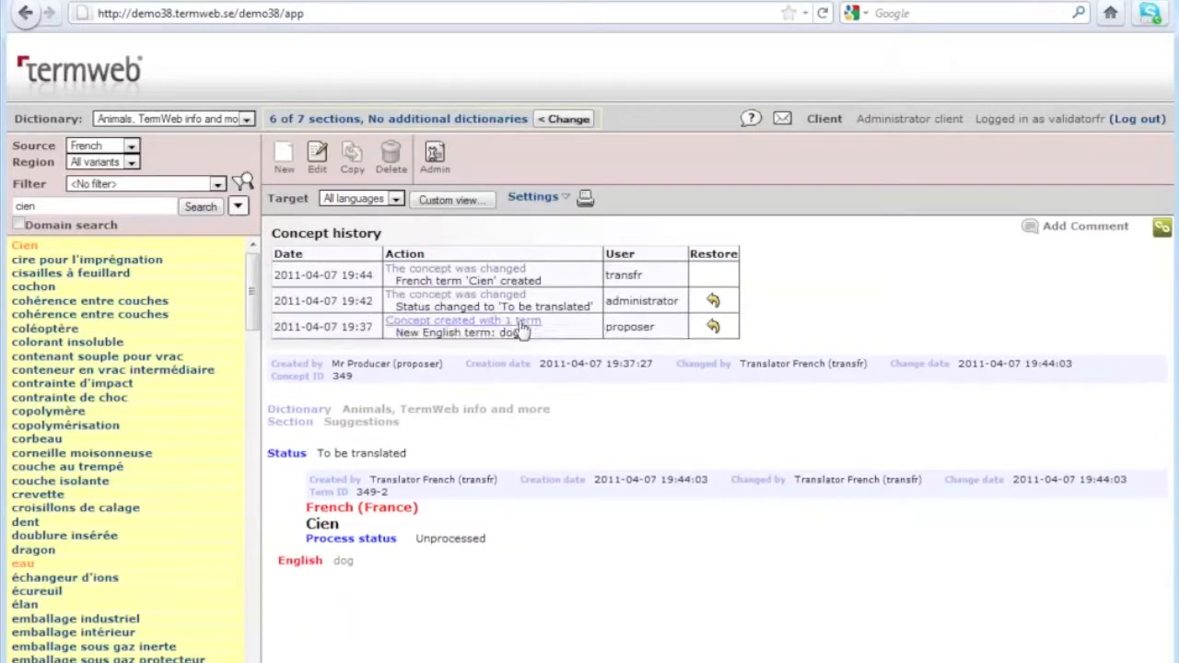
{"action": "left_click", "coordinate": [509, 322]}
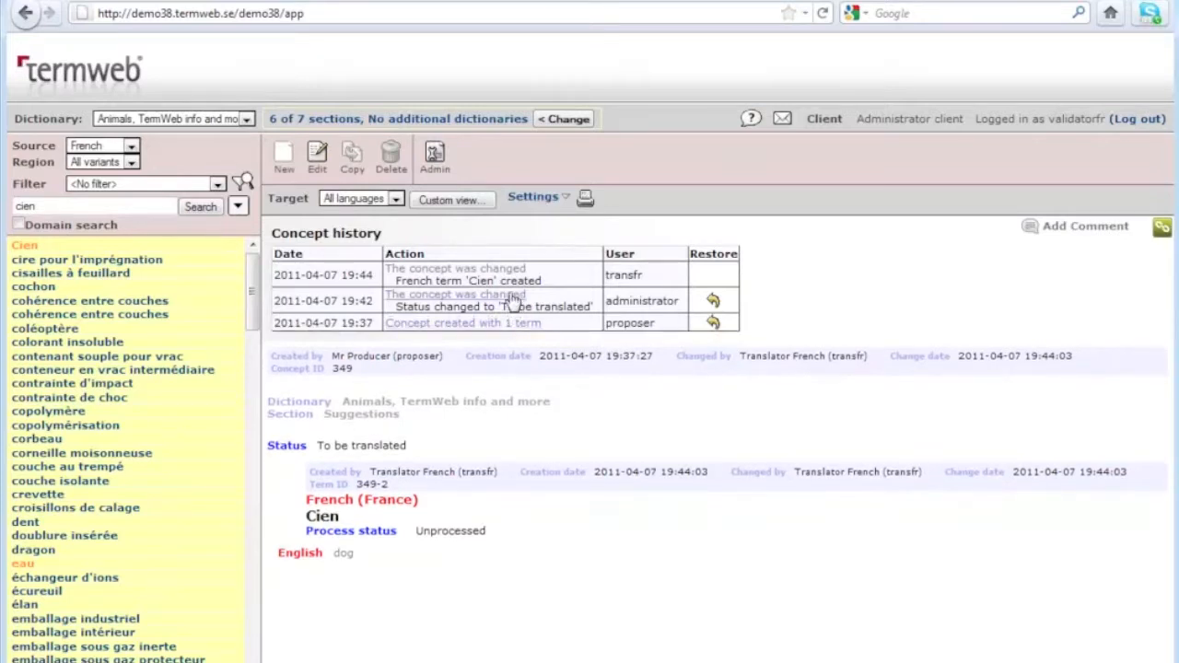
{"action": "left_click", "coordinate": [512, 296]}
{"action": "left_click", "coordinate": [513, 278]}
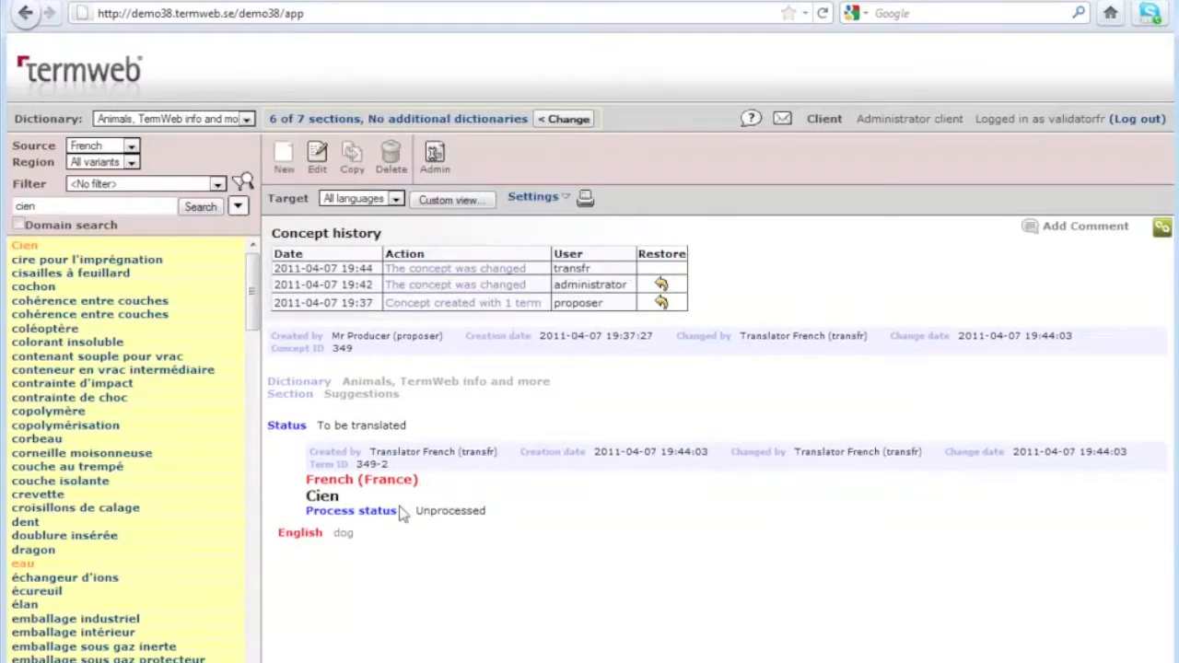
Edit the French term Cien in the displayed concept and set its process status to Finalized
{"action": "left_click", "coordinate": [319, 160]}
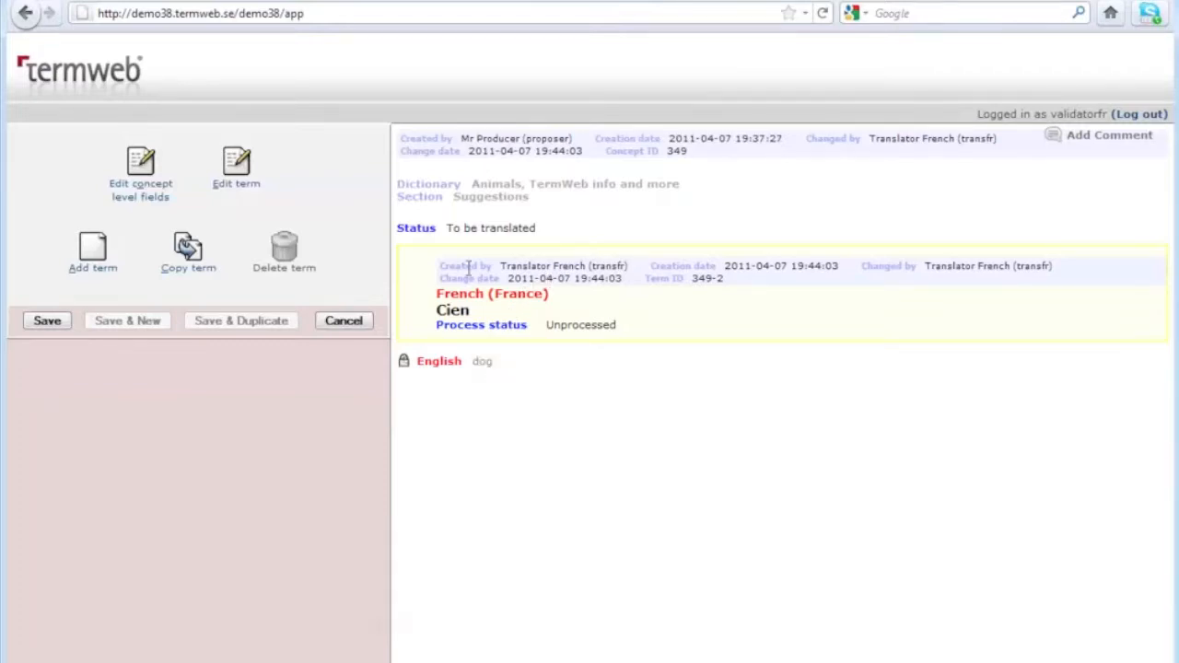
{"action": "left_click", "coordinate": [253, 170]}
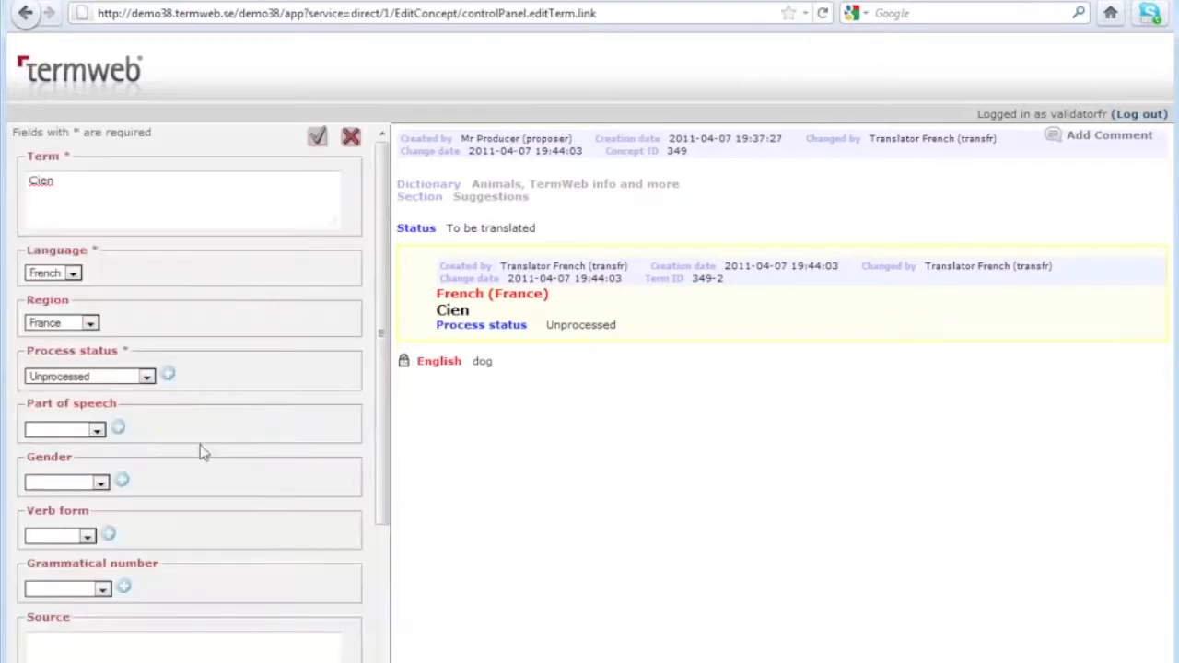
{"action": "scroll", "coordinate": [144, 373], "scroll_direction": "down", "scroll_amount": 1}
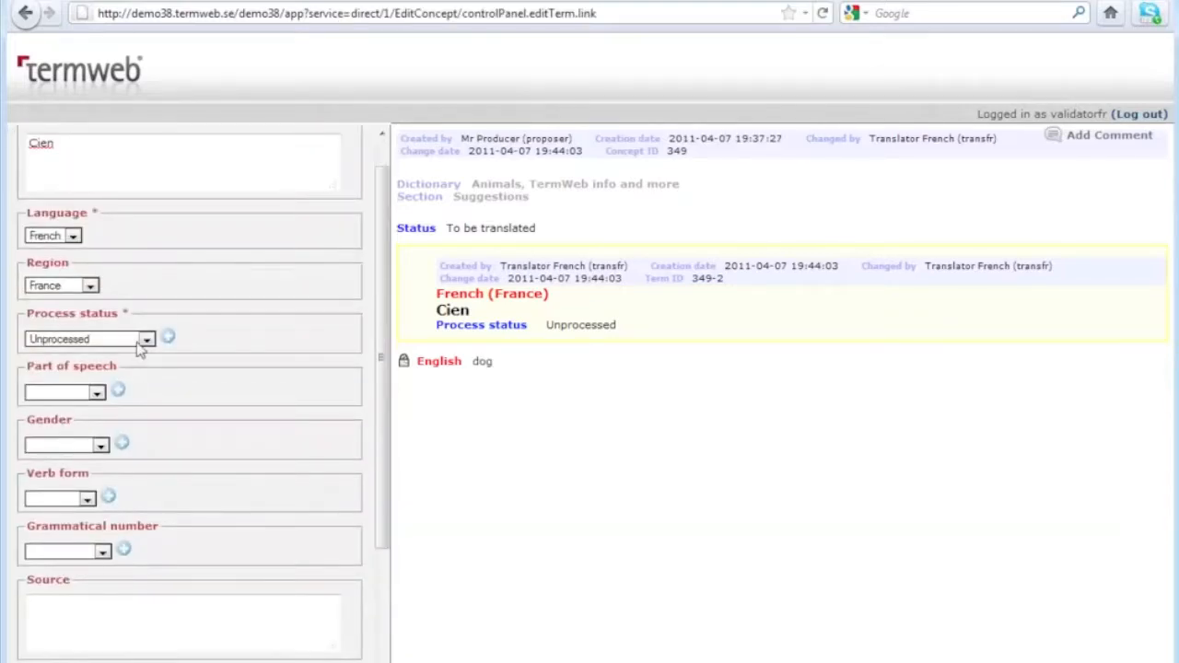
{"action": "left_click", "coordinate": [140, 341]}
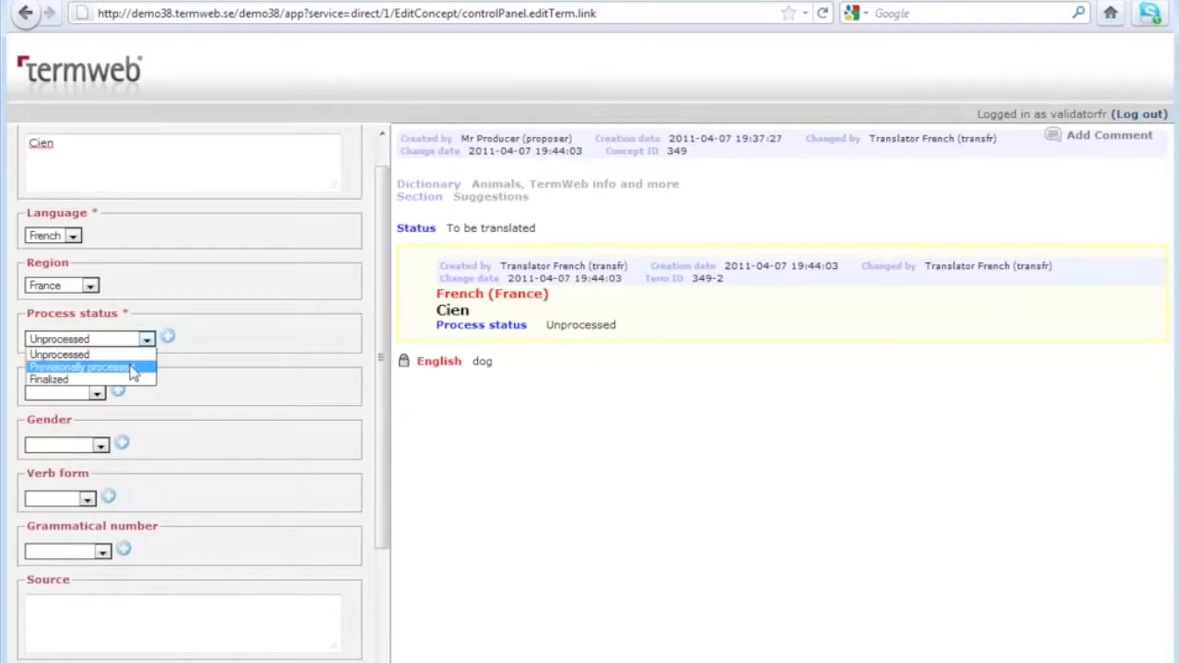
{"action": "left_click", "coordinate": [134, 371]}
{"action": "left_click", "coordinate": [131, 341]}
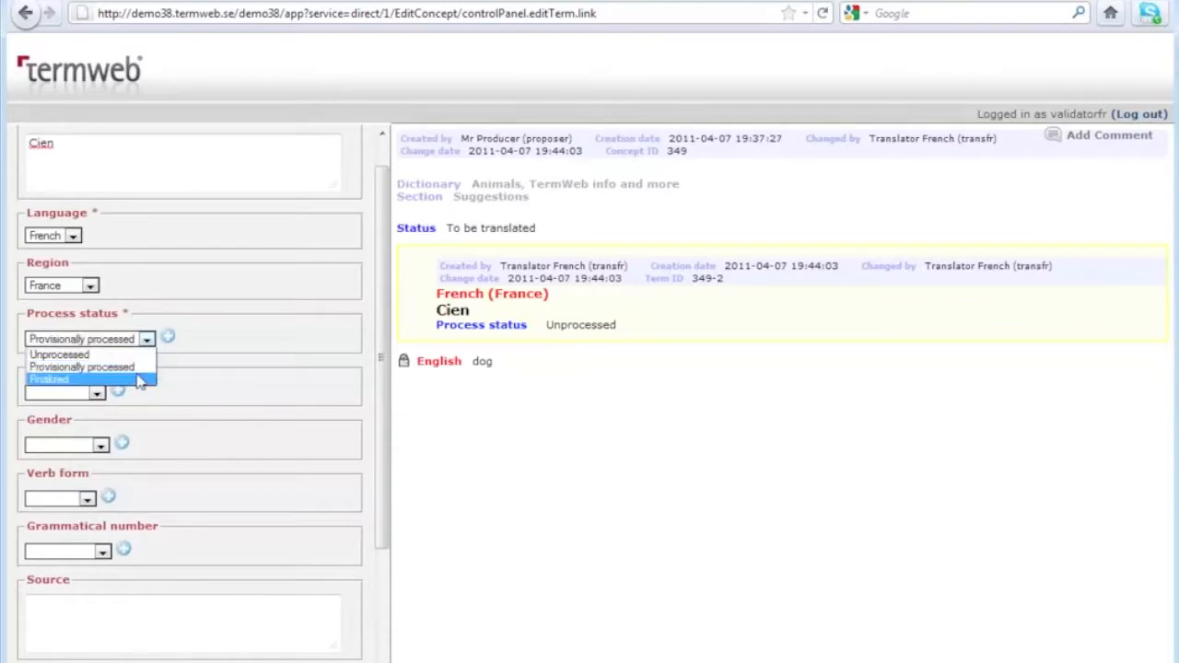
{"action": "left_click", "coordinate": [138, 379]}
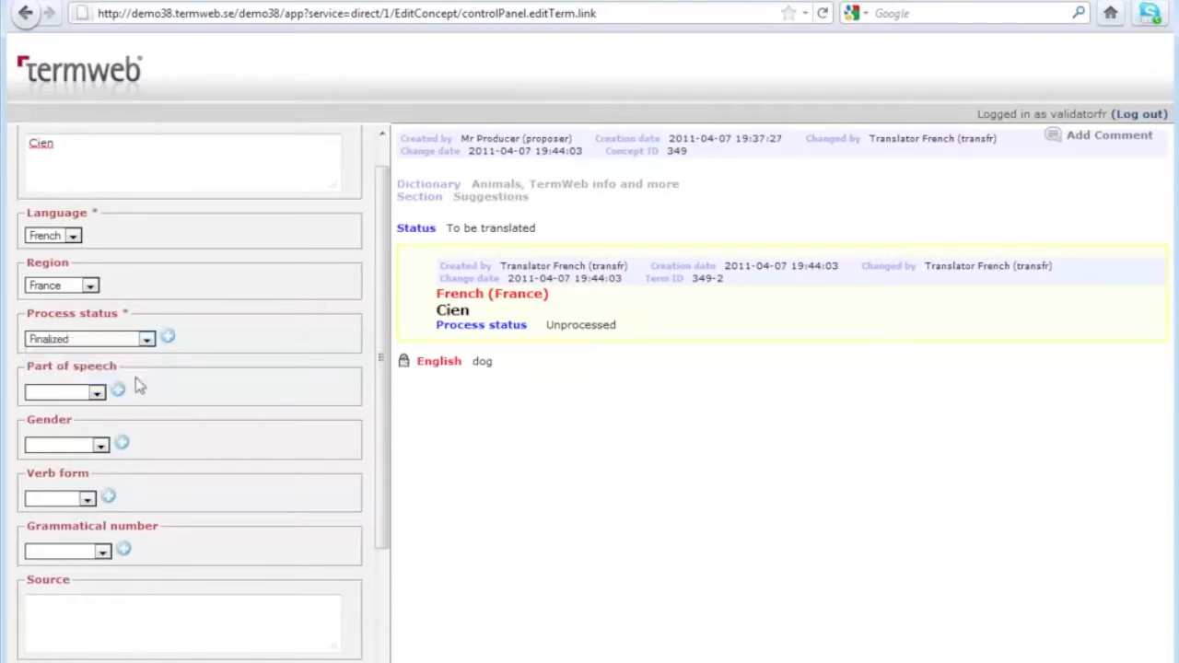
{"action": "scroll", "coordinate": [222, 397], "scroll_direction": "up", "scroll_amount": 1}
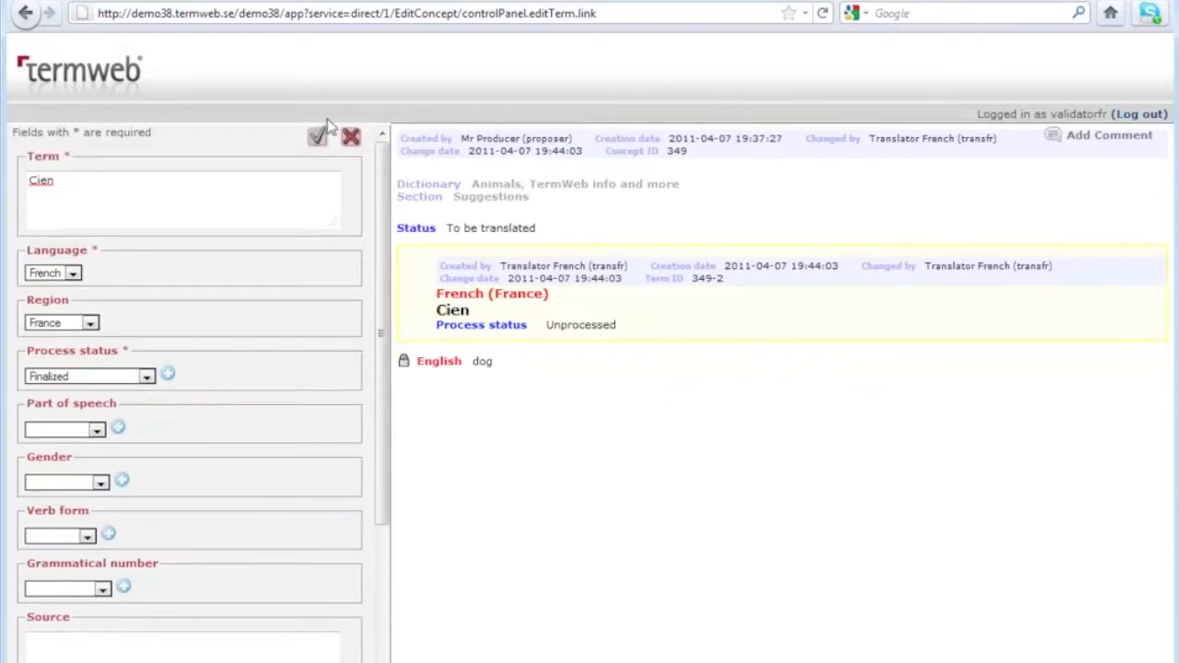